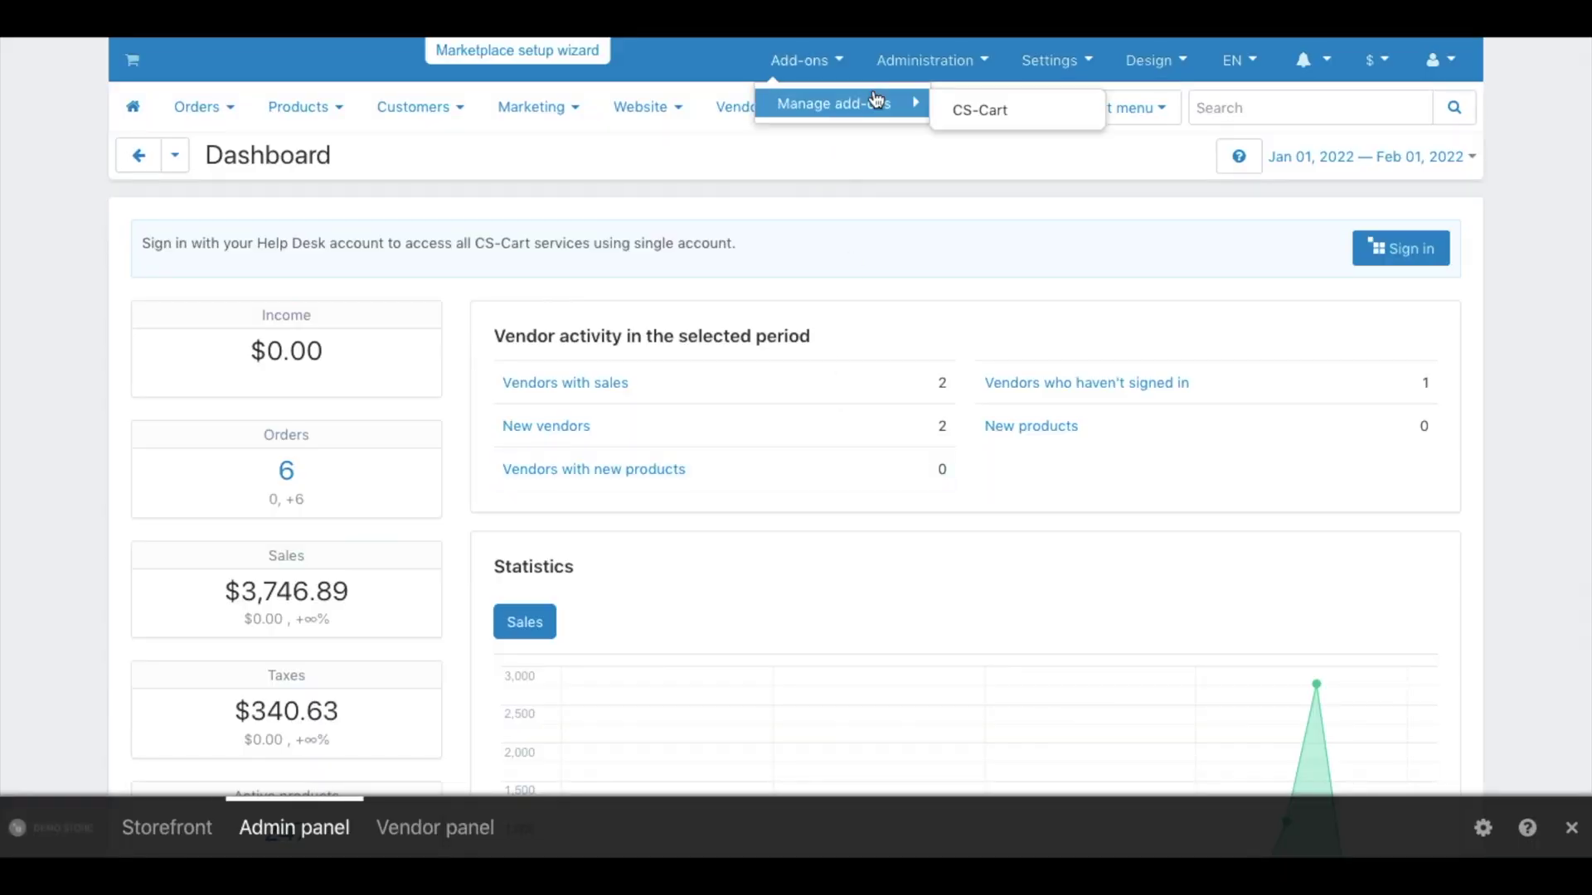
Find the 'configurator' add-on in the installed add-ons and open Vendor panel configurator
left_click(966, 113)
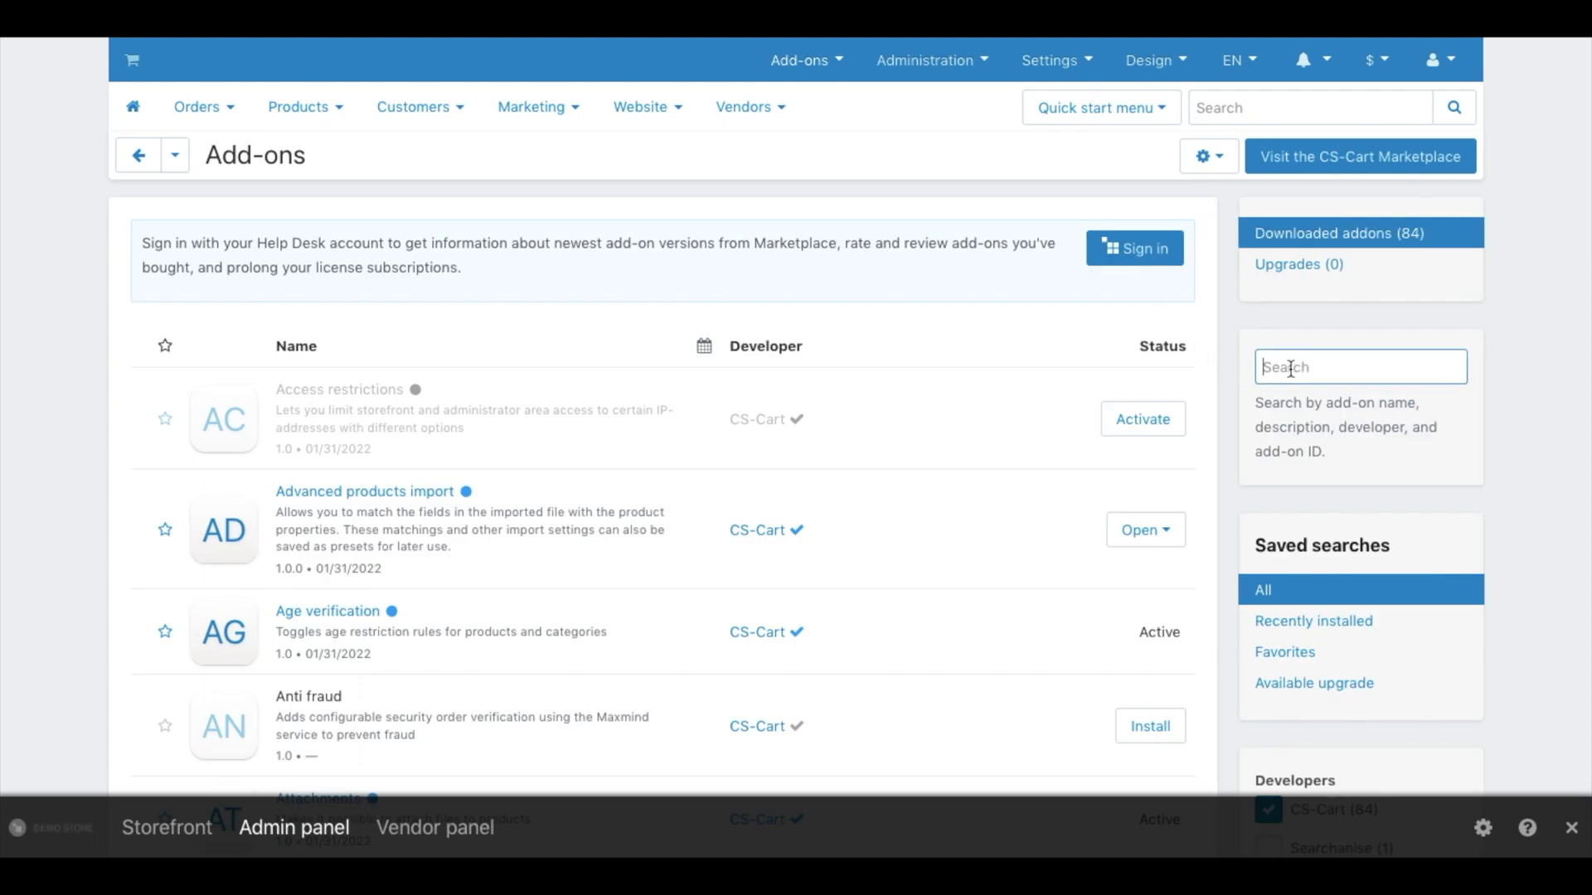
type("configurator")
key("Return")
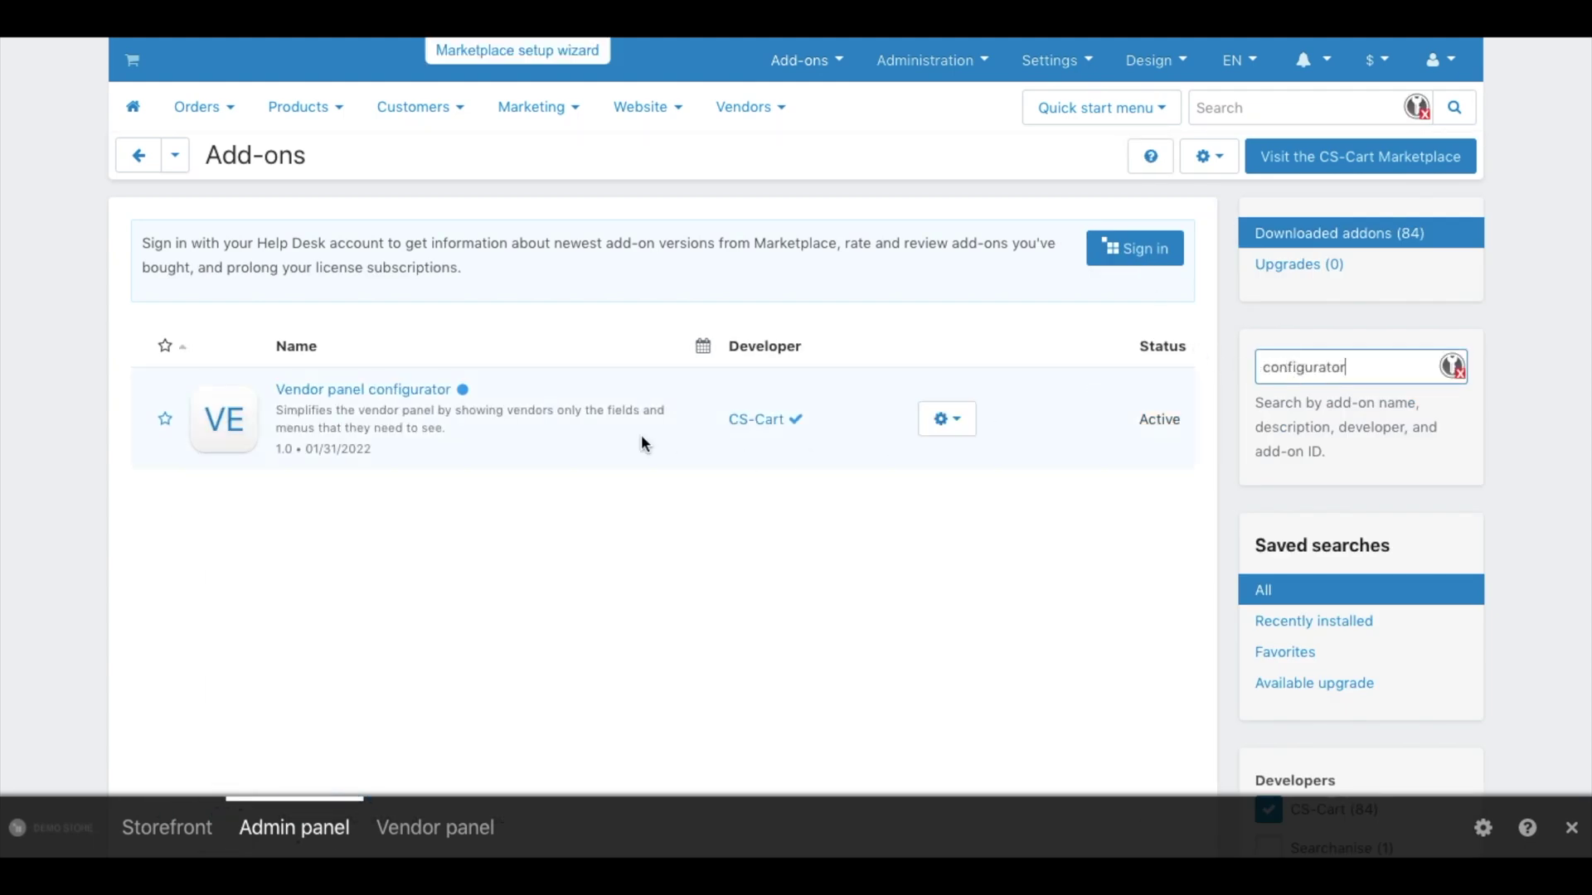
left_click(417, 389)
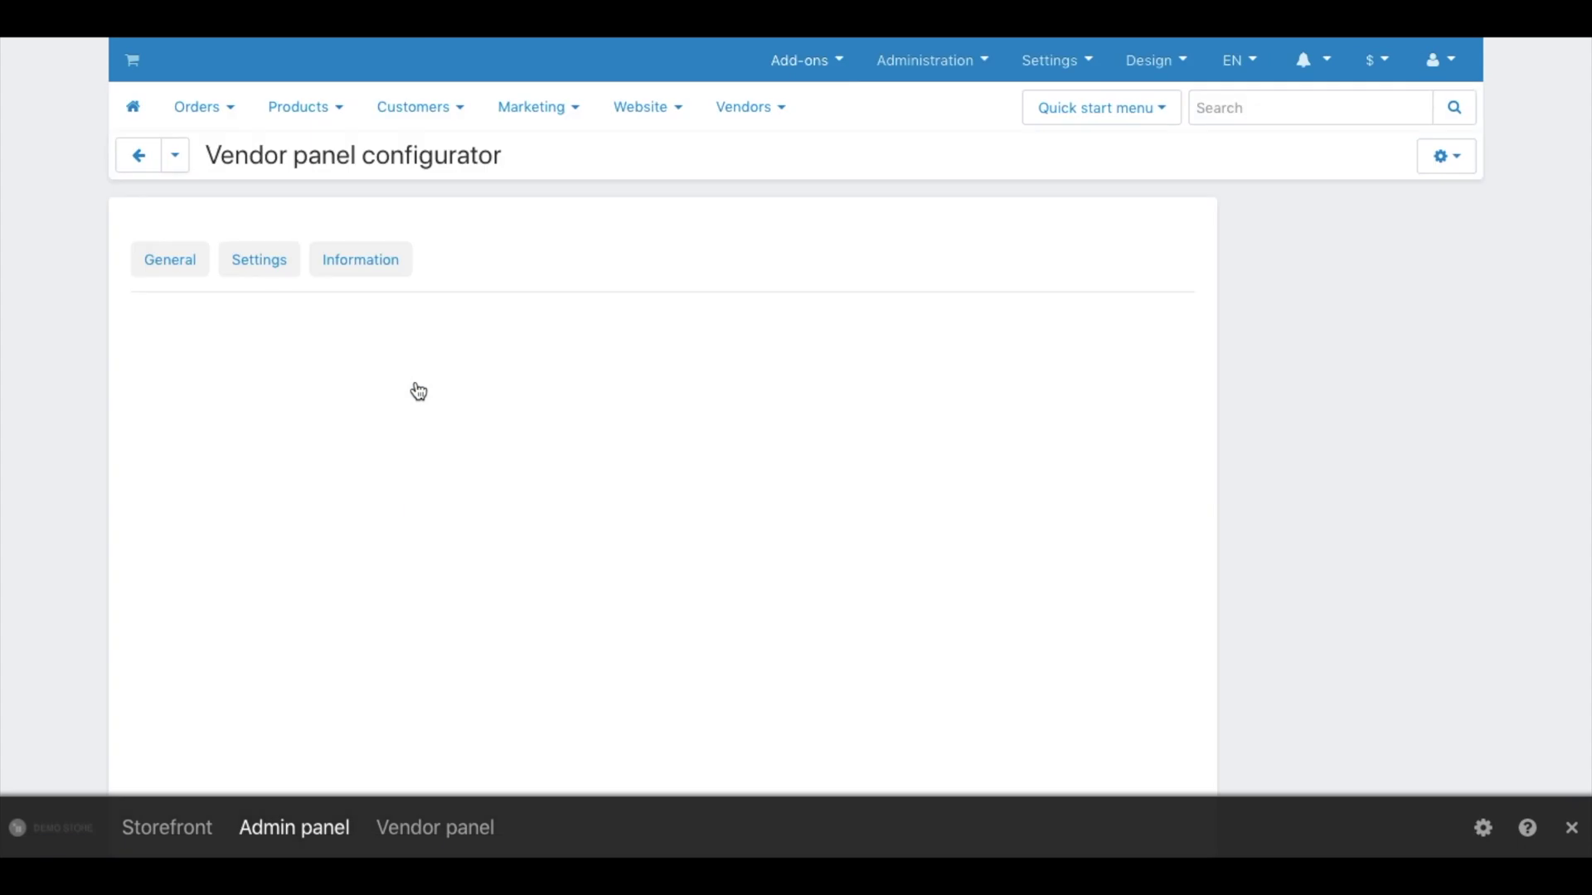
Enable Attachments in the configurator's product page settings for vendors
left_click(264, 264)
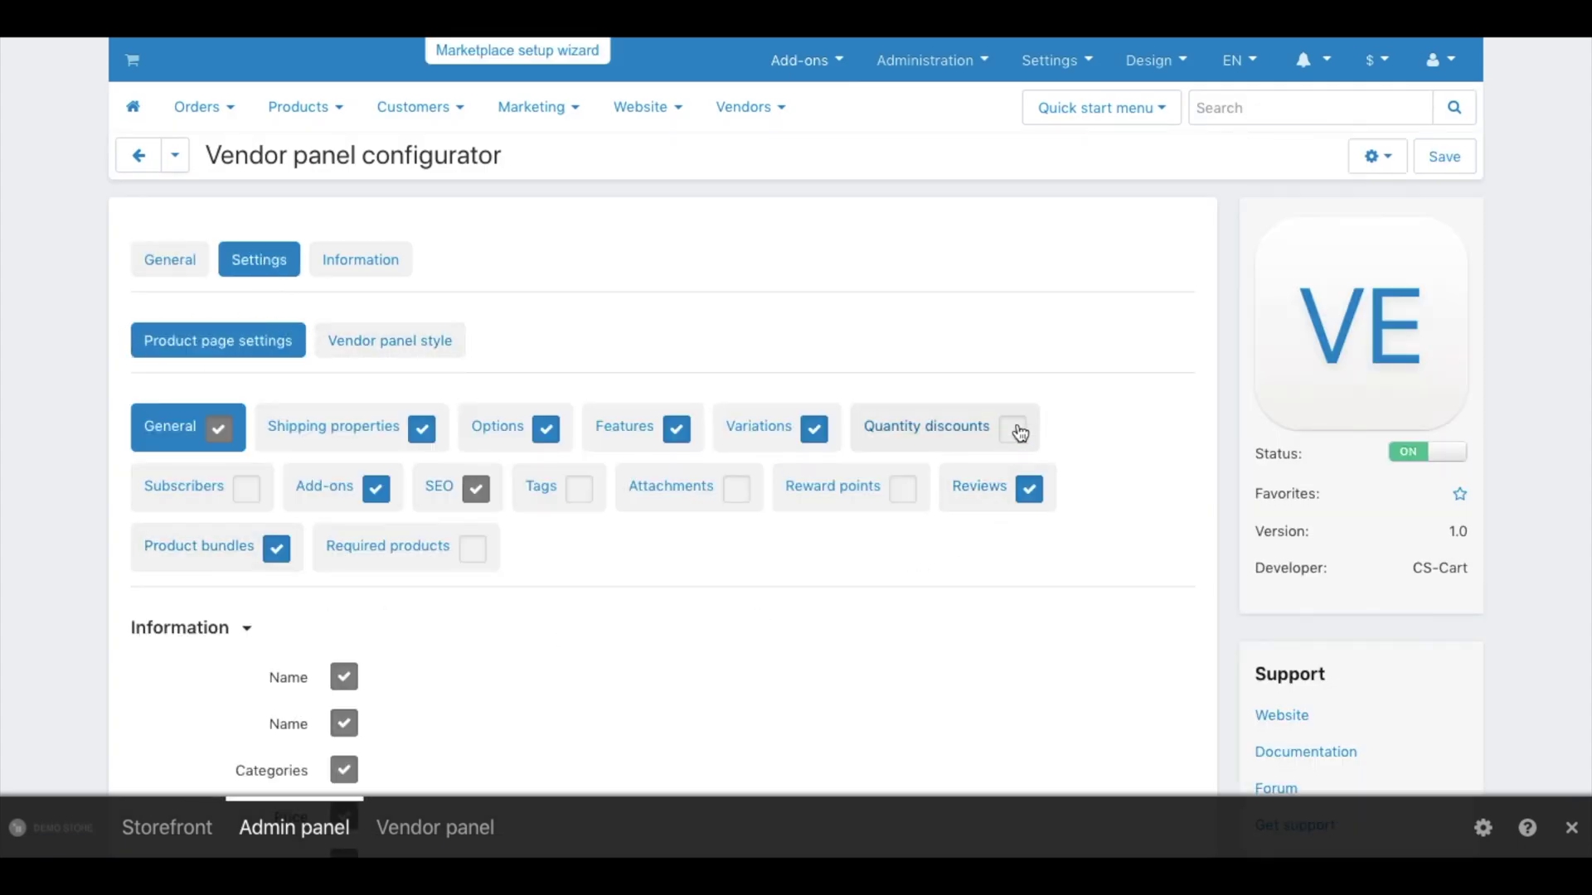
scroll(351, 295, "down", 10)
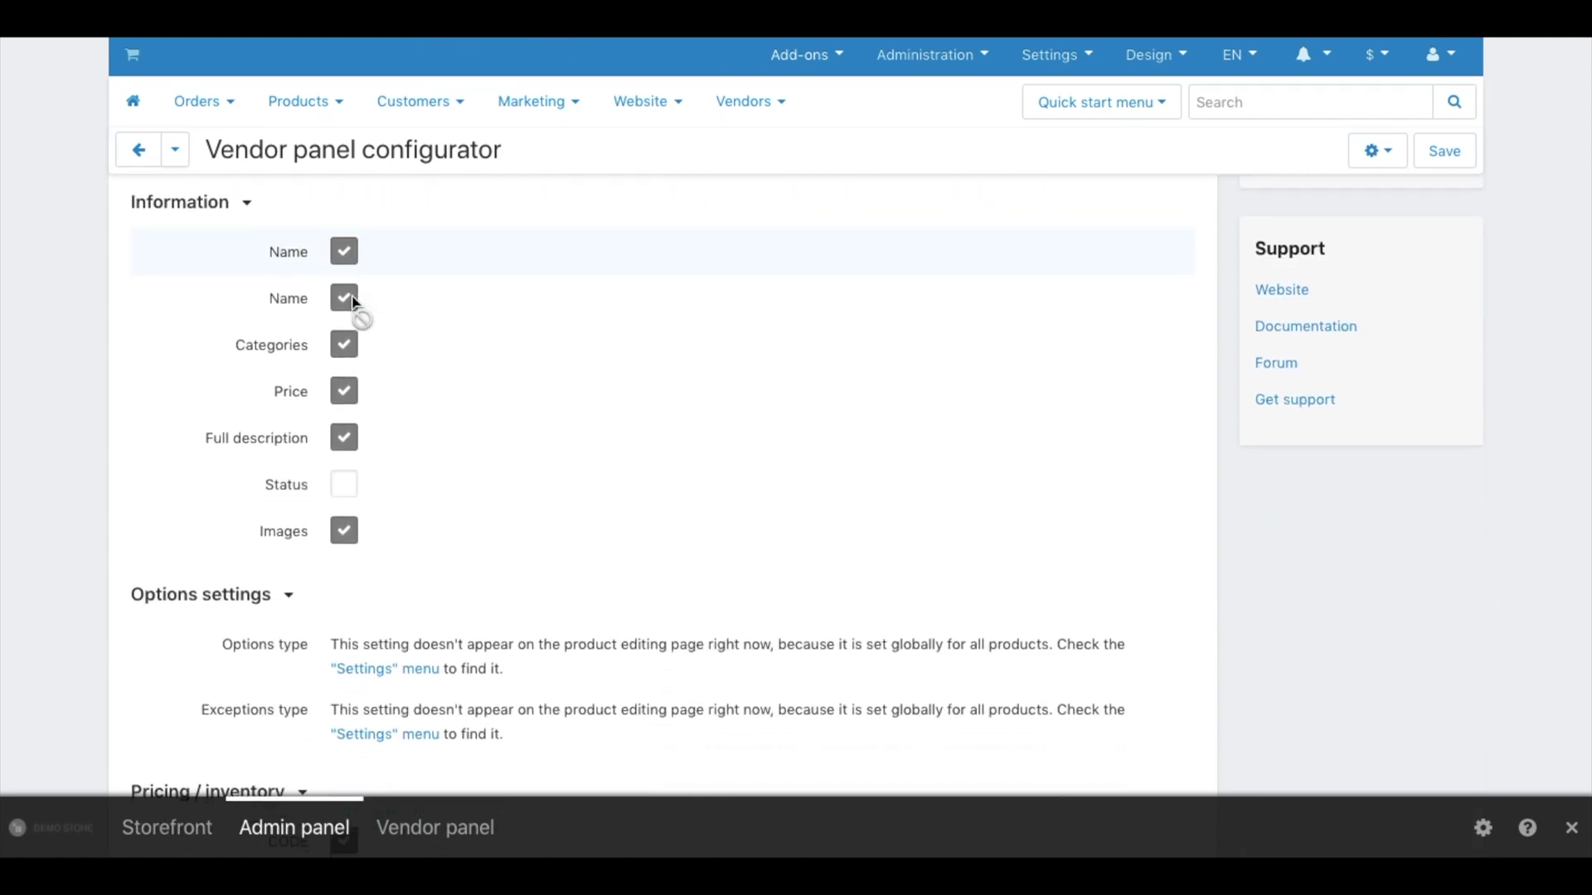
scroll(352, 302, "down", 10)
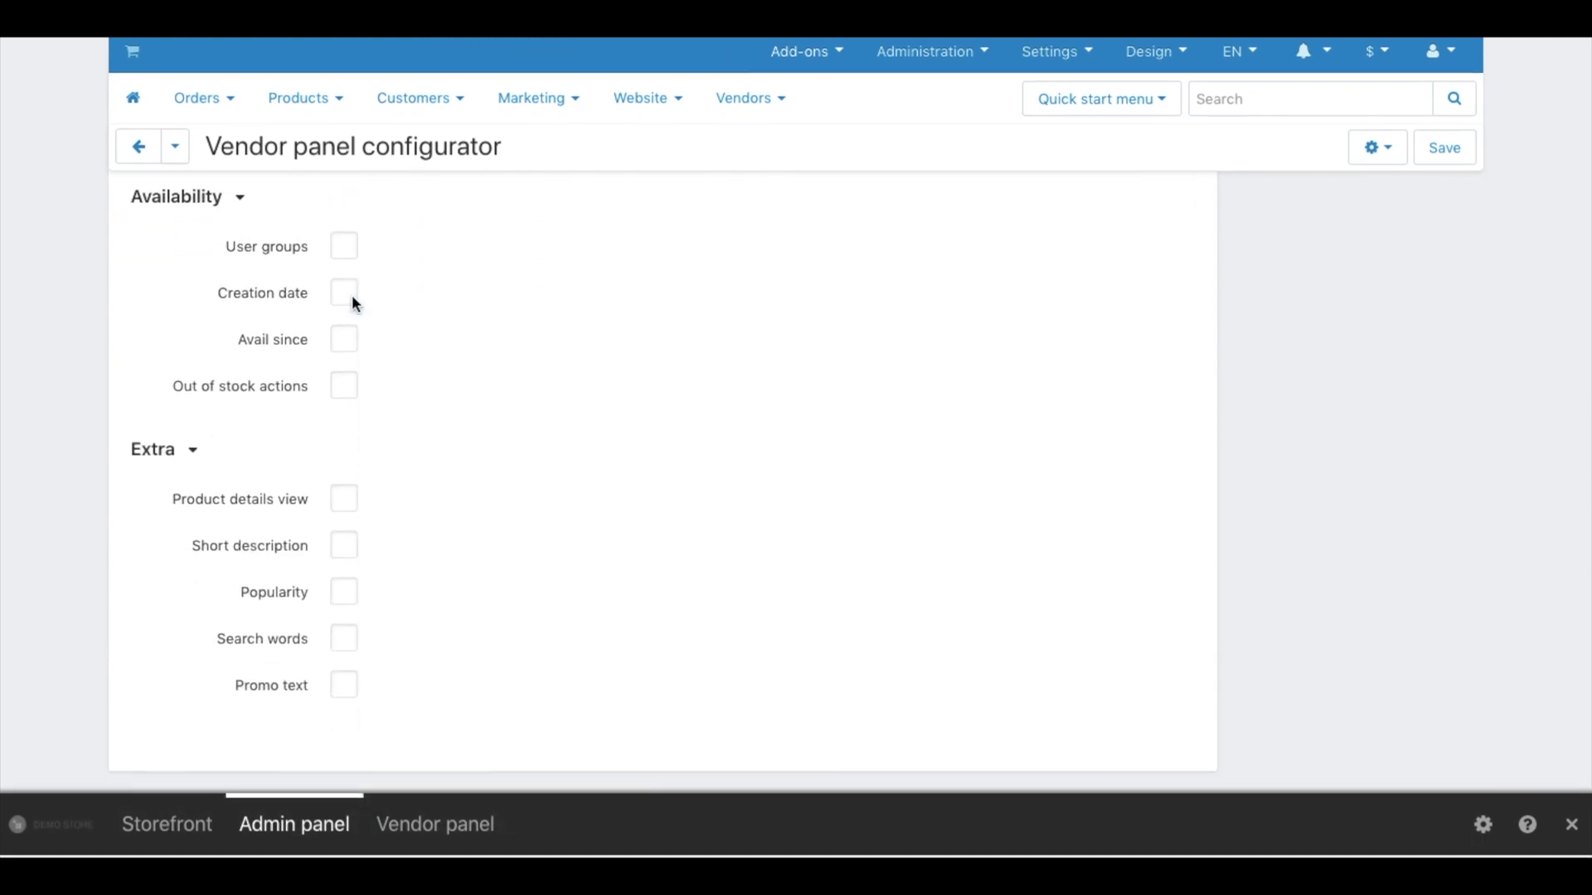
scroll(353, 300, "up", 20)
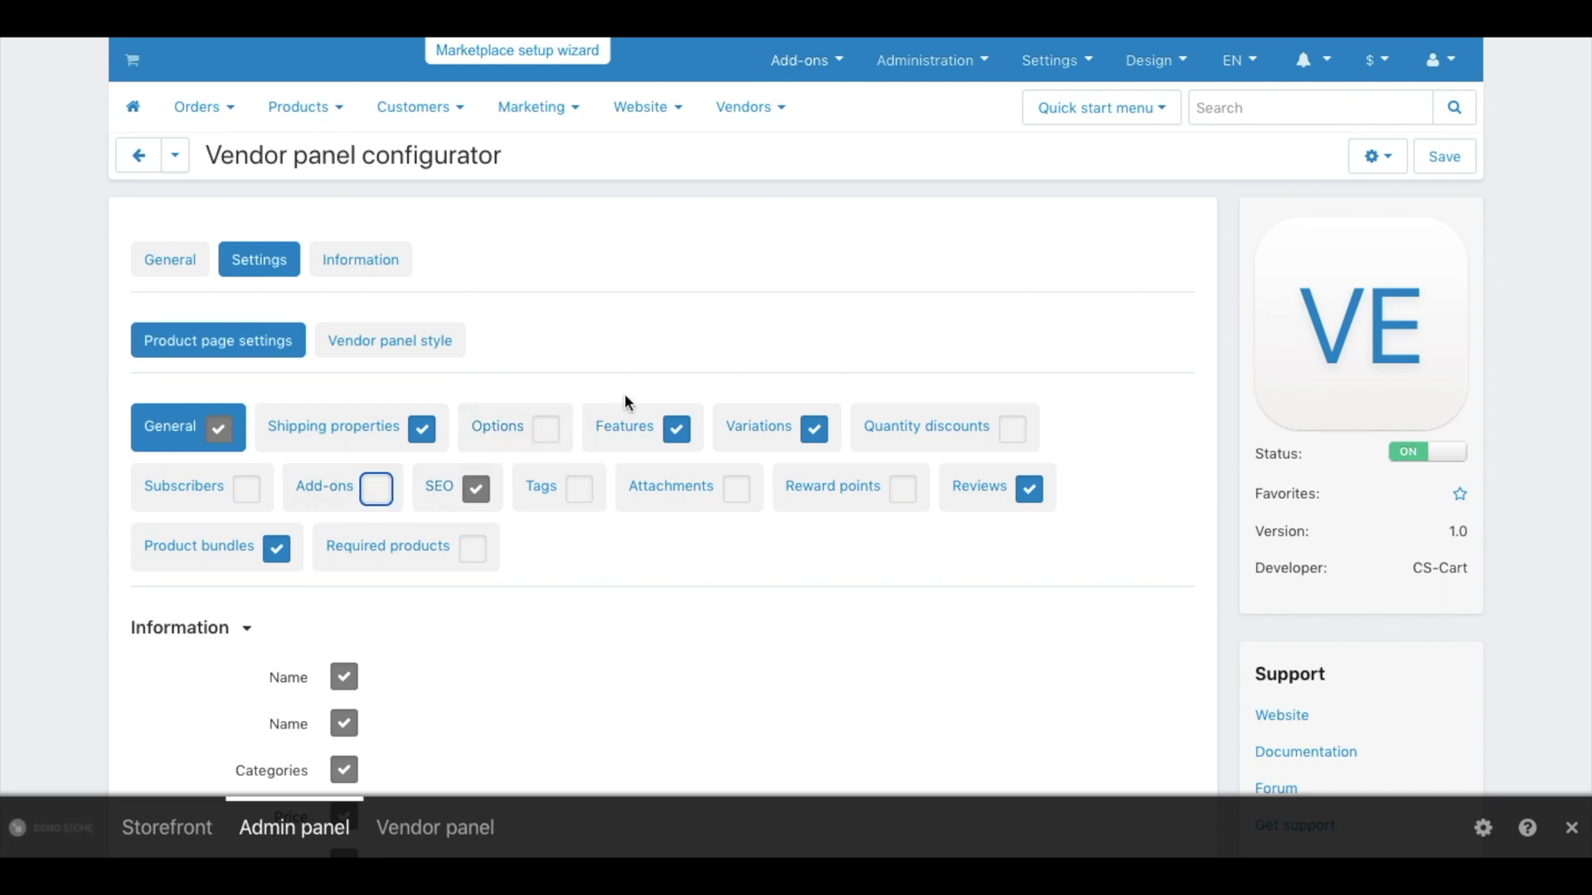
left_click(745, 498)
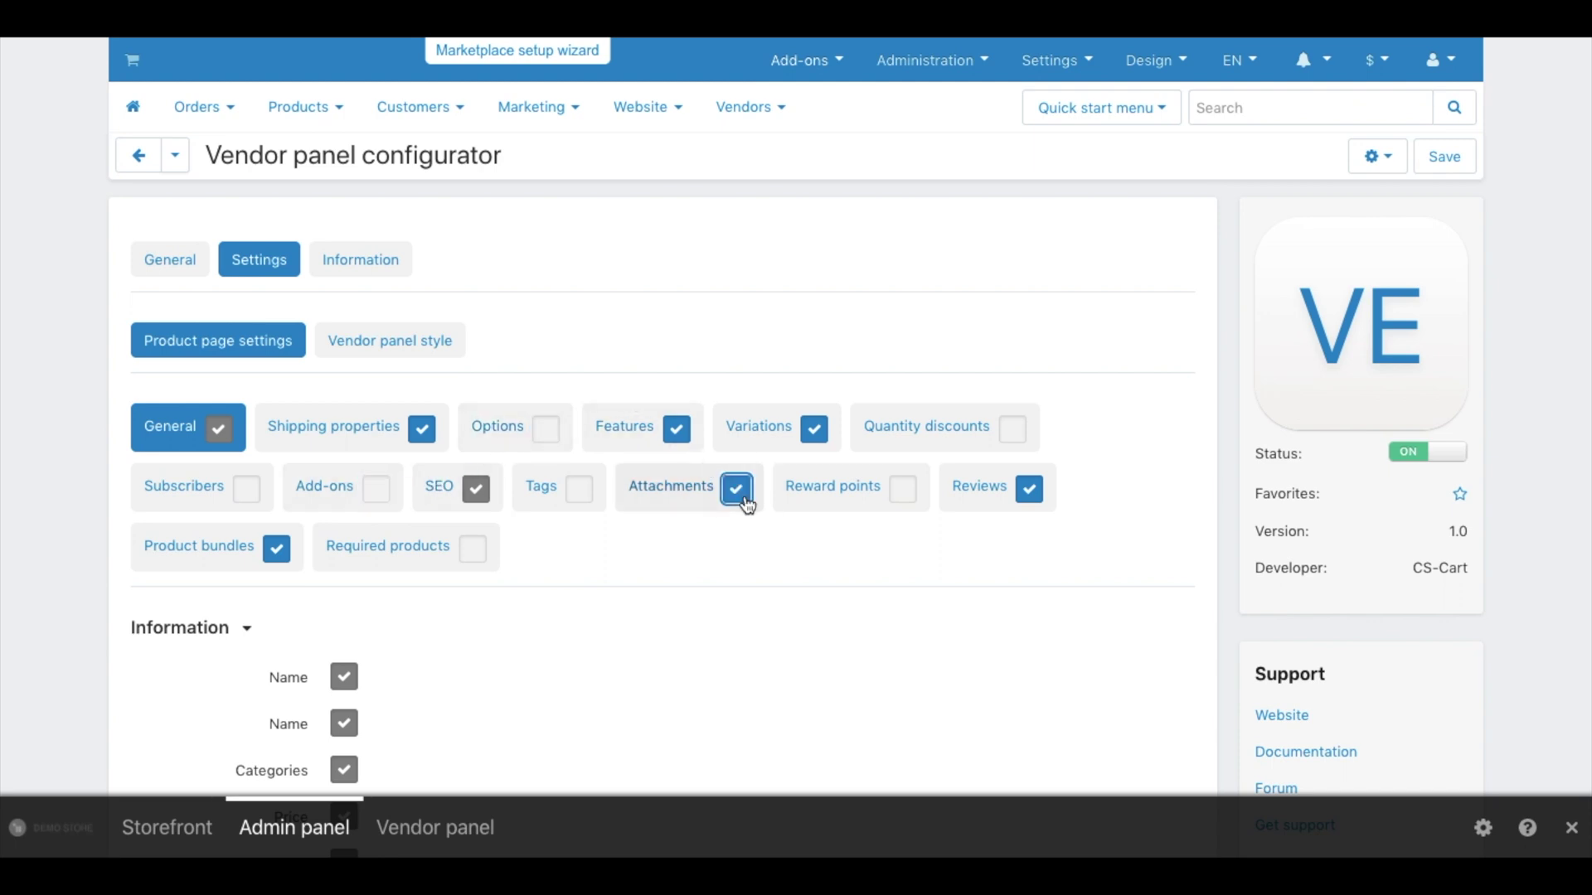
scroll(703, 591, "down", 5)
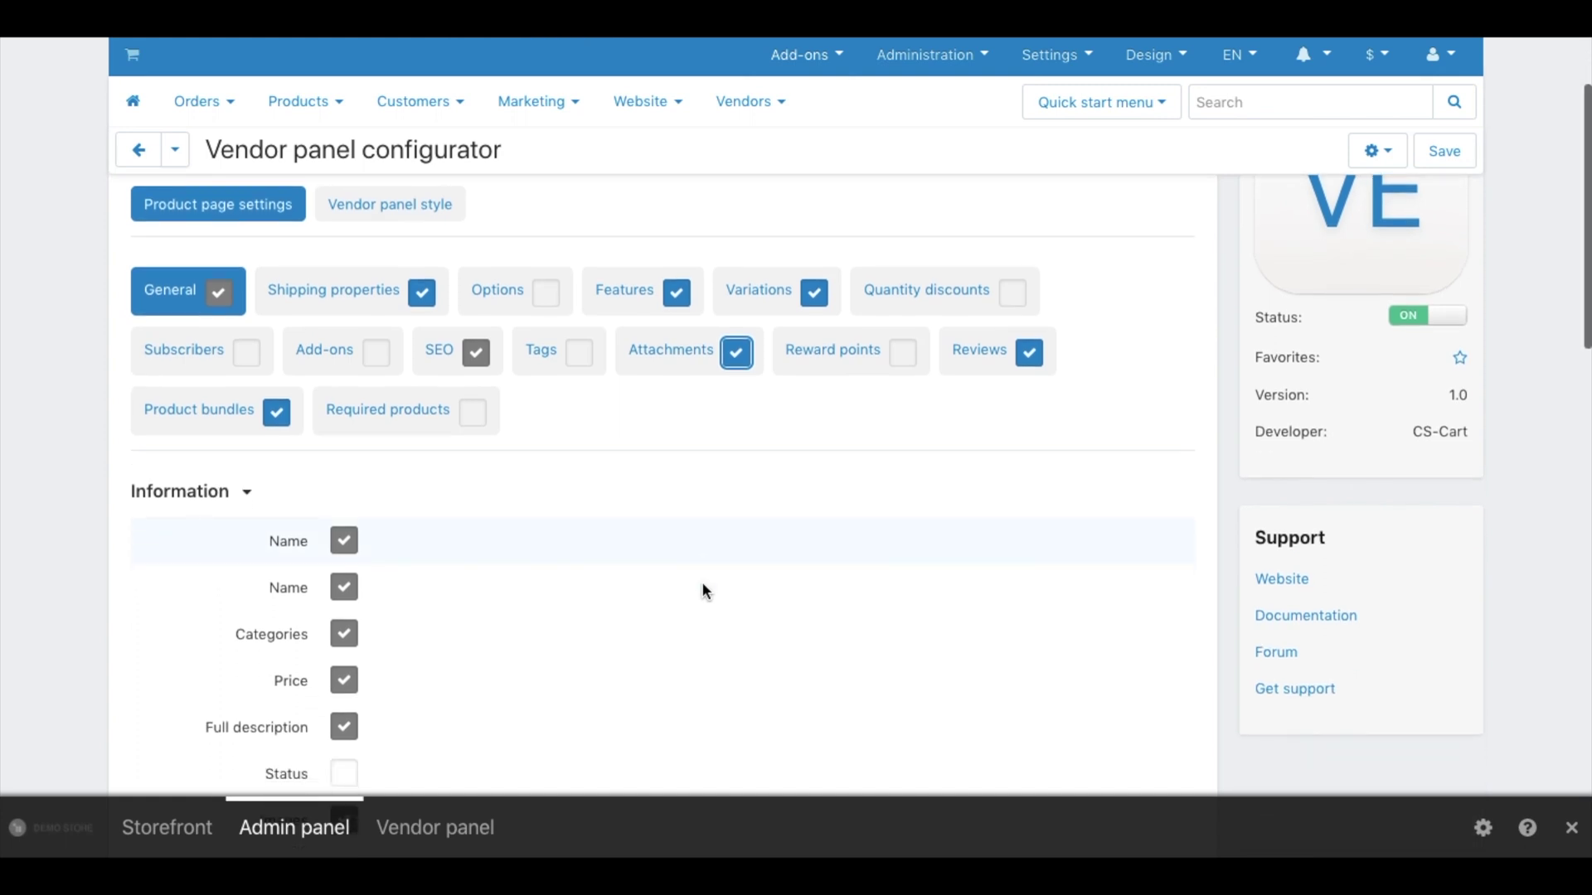
scroll(702, 587, "down", 10)
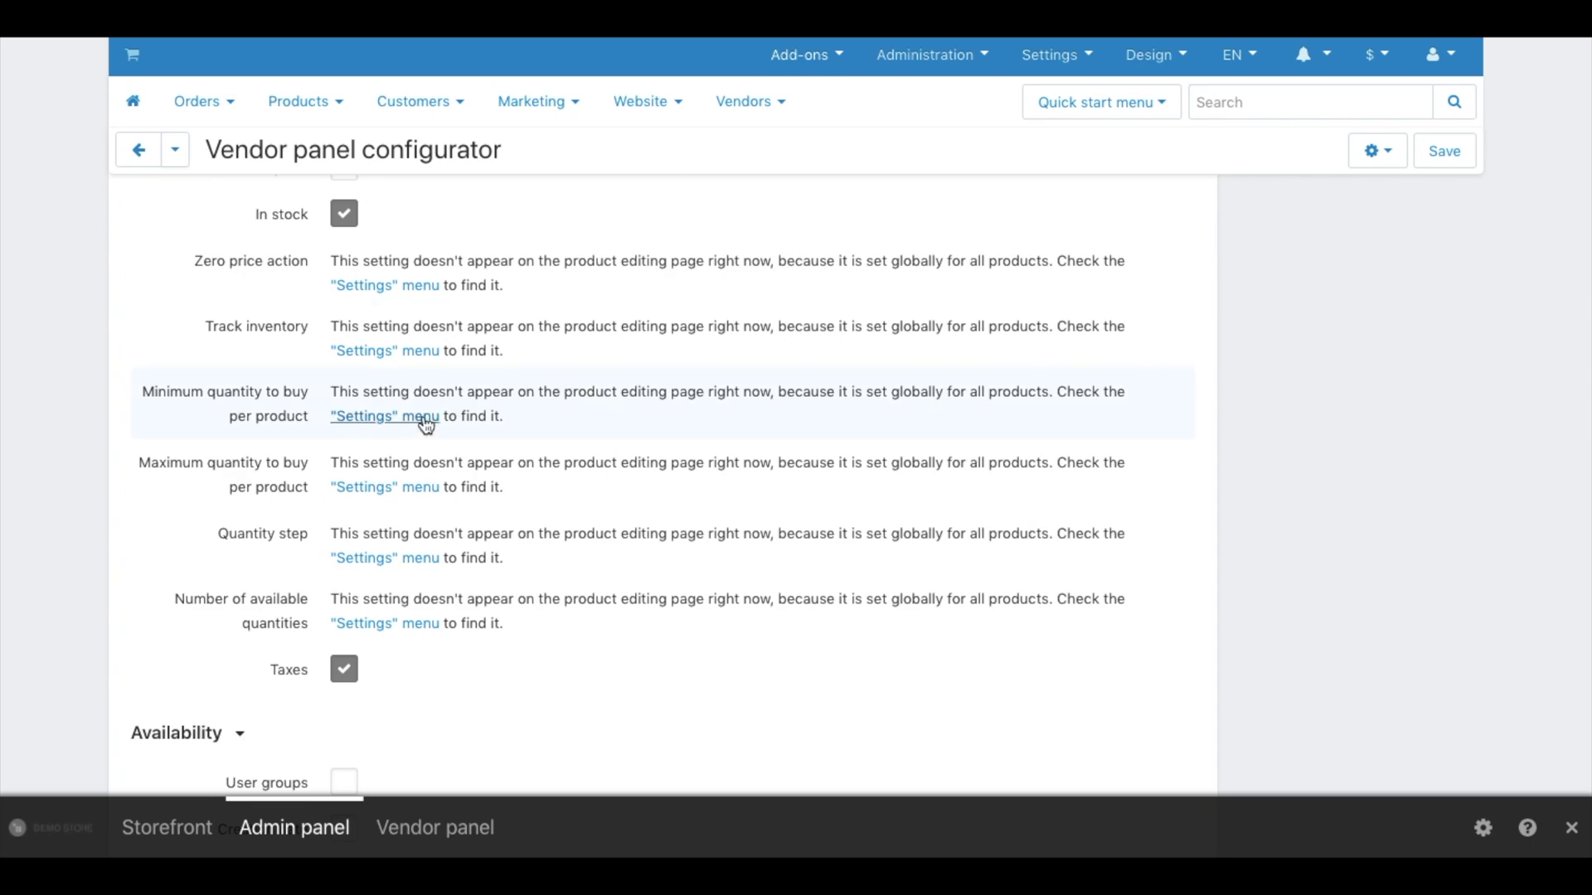
scroll(382, 421, "up", 15)
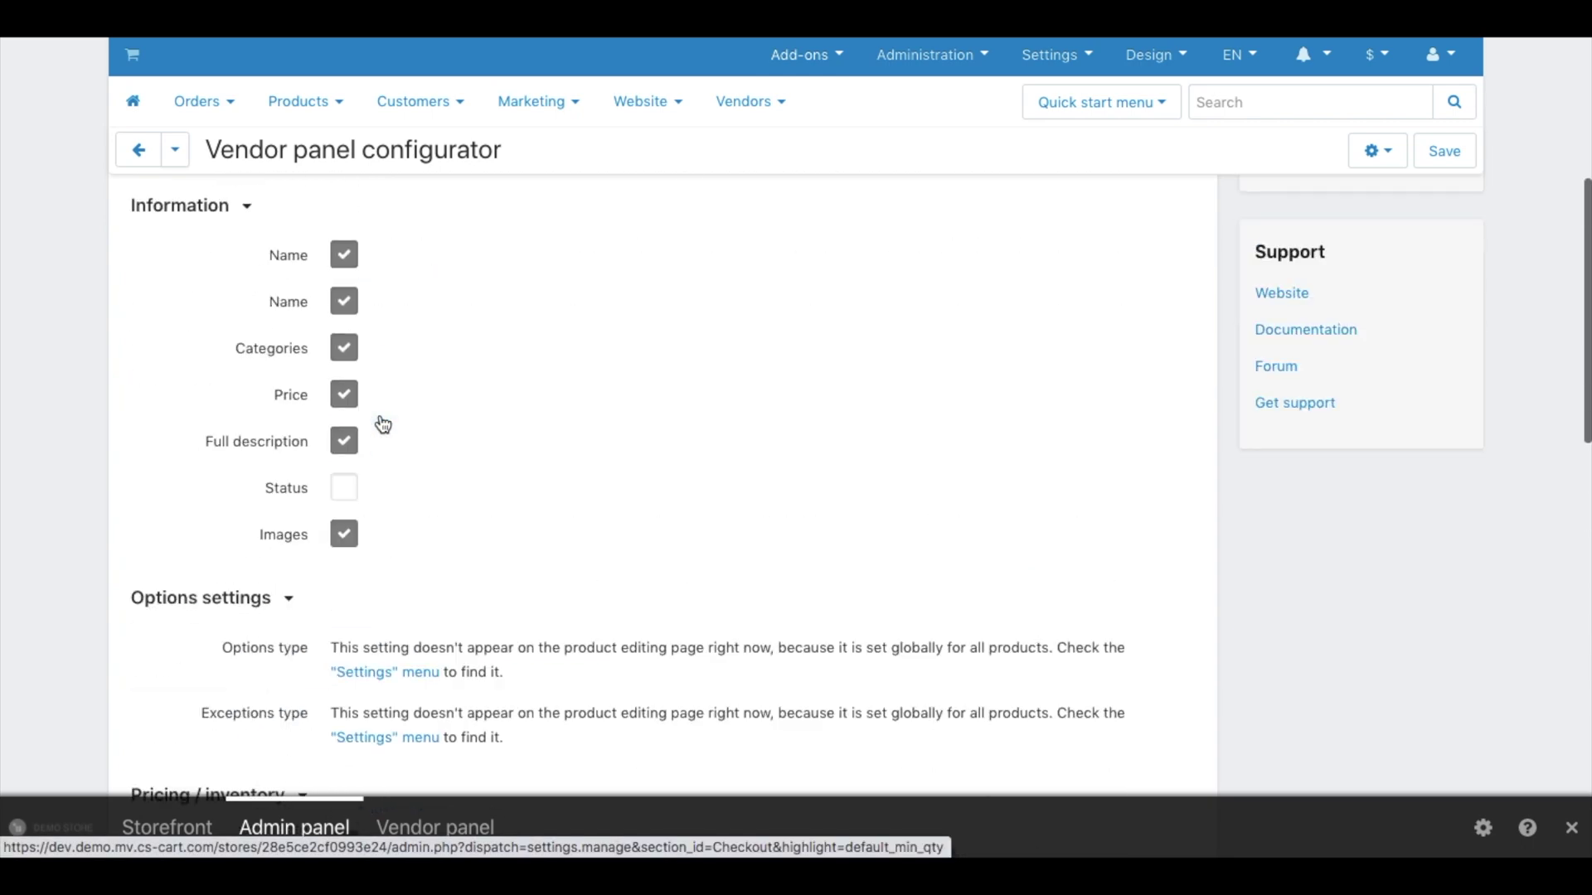
left_click(390, 338)
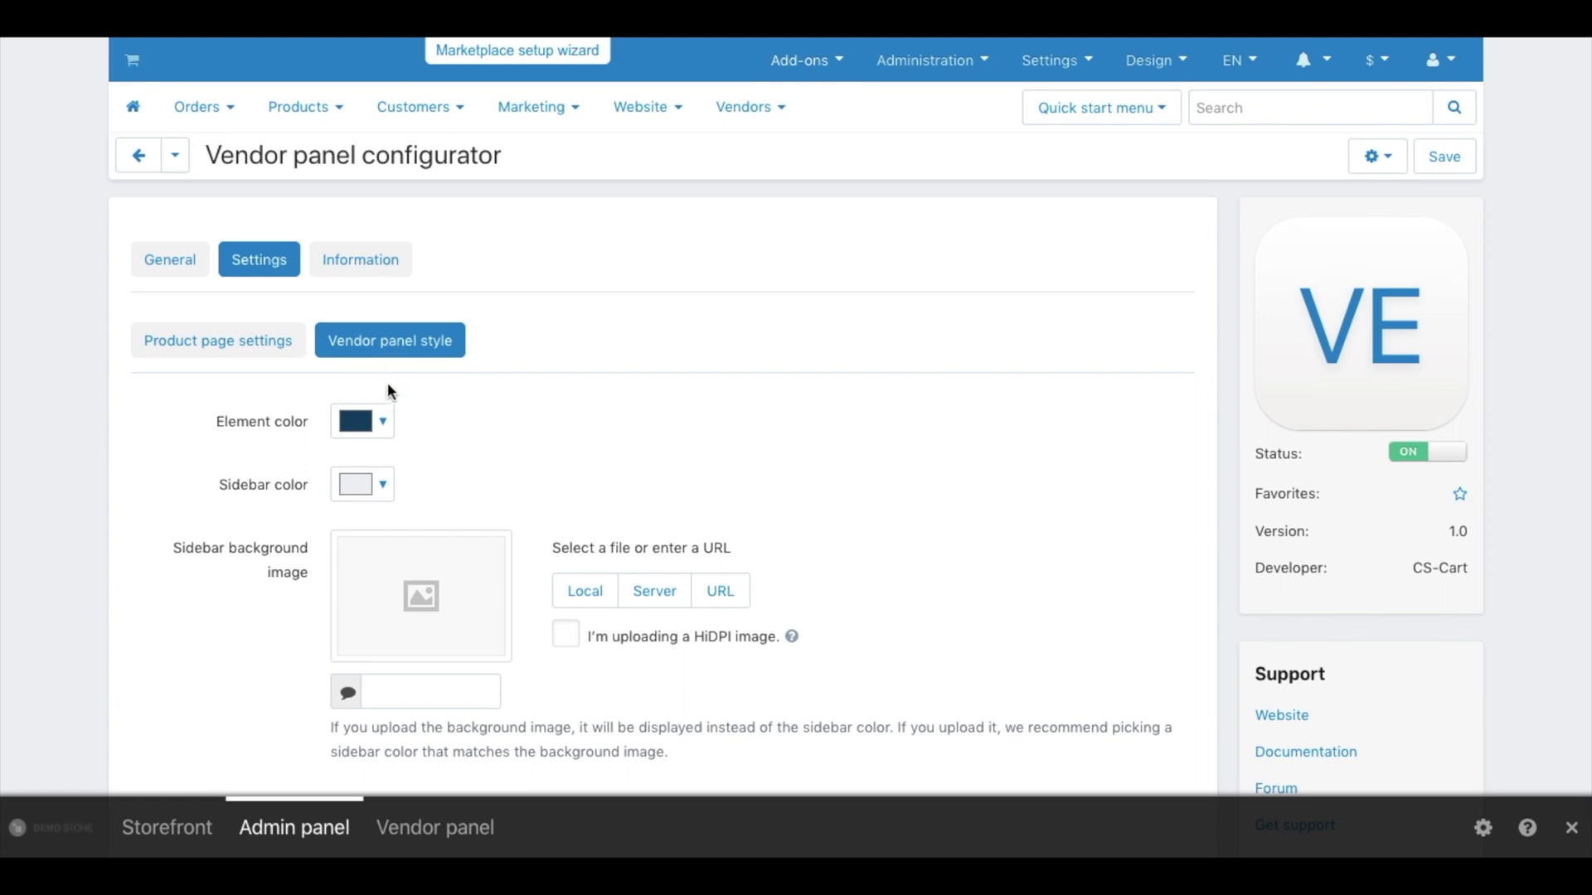
Set fruit pattern bright.png as the sidebar background, save, and view the vendor panel
left_click(385, 425)
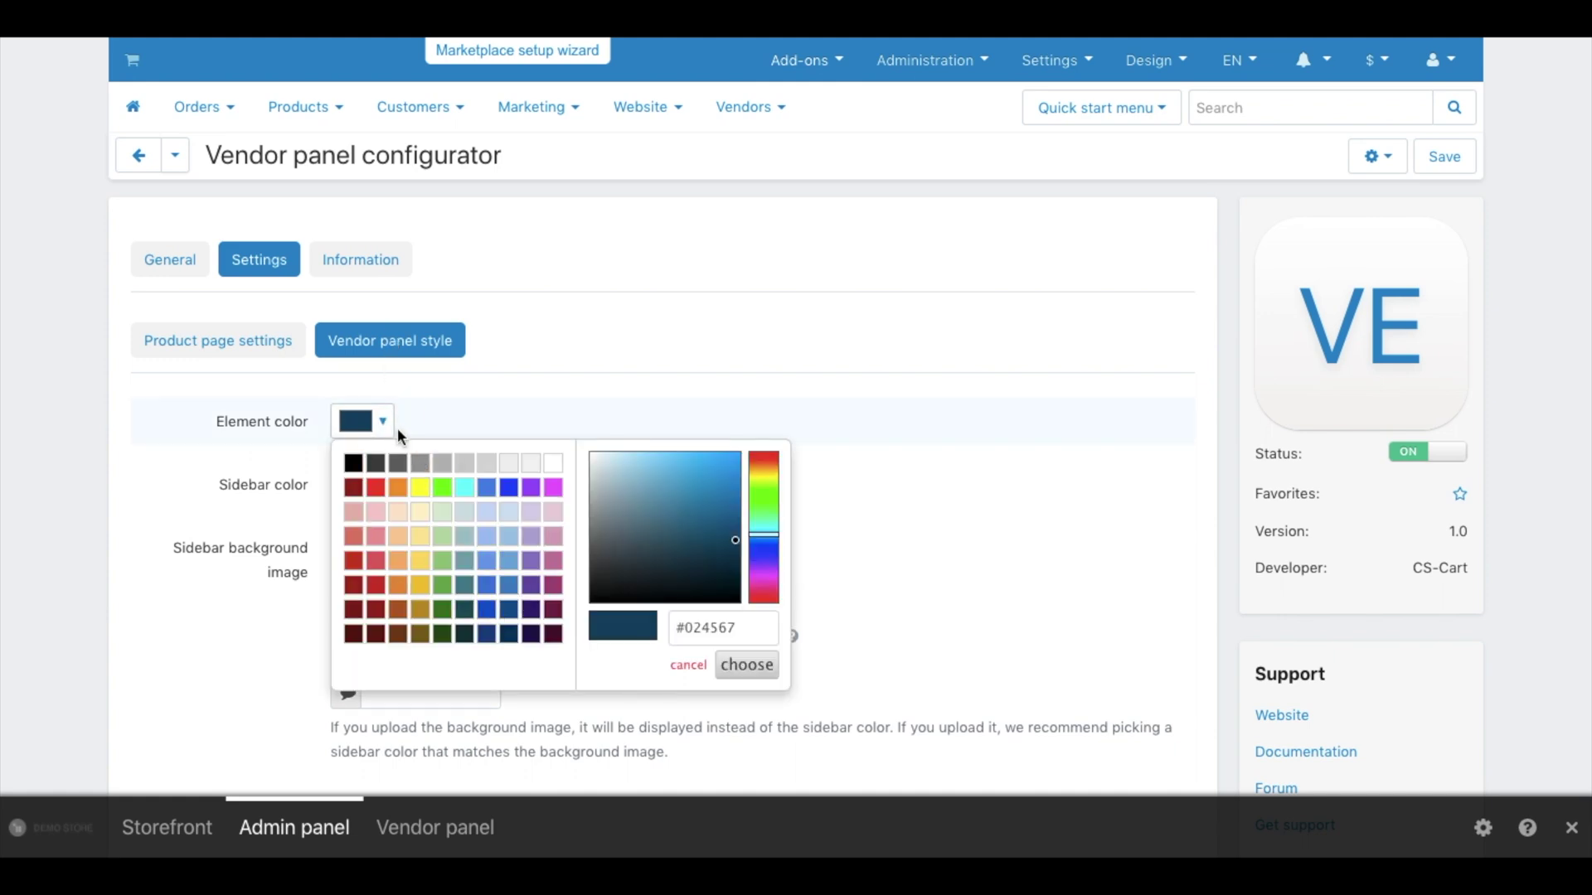
left_click(388, 423)
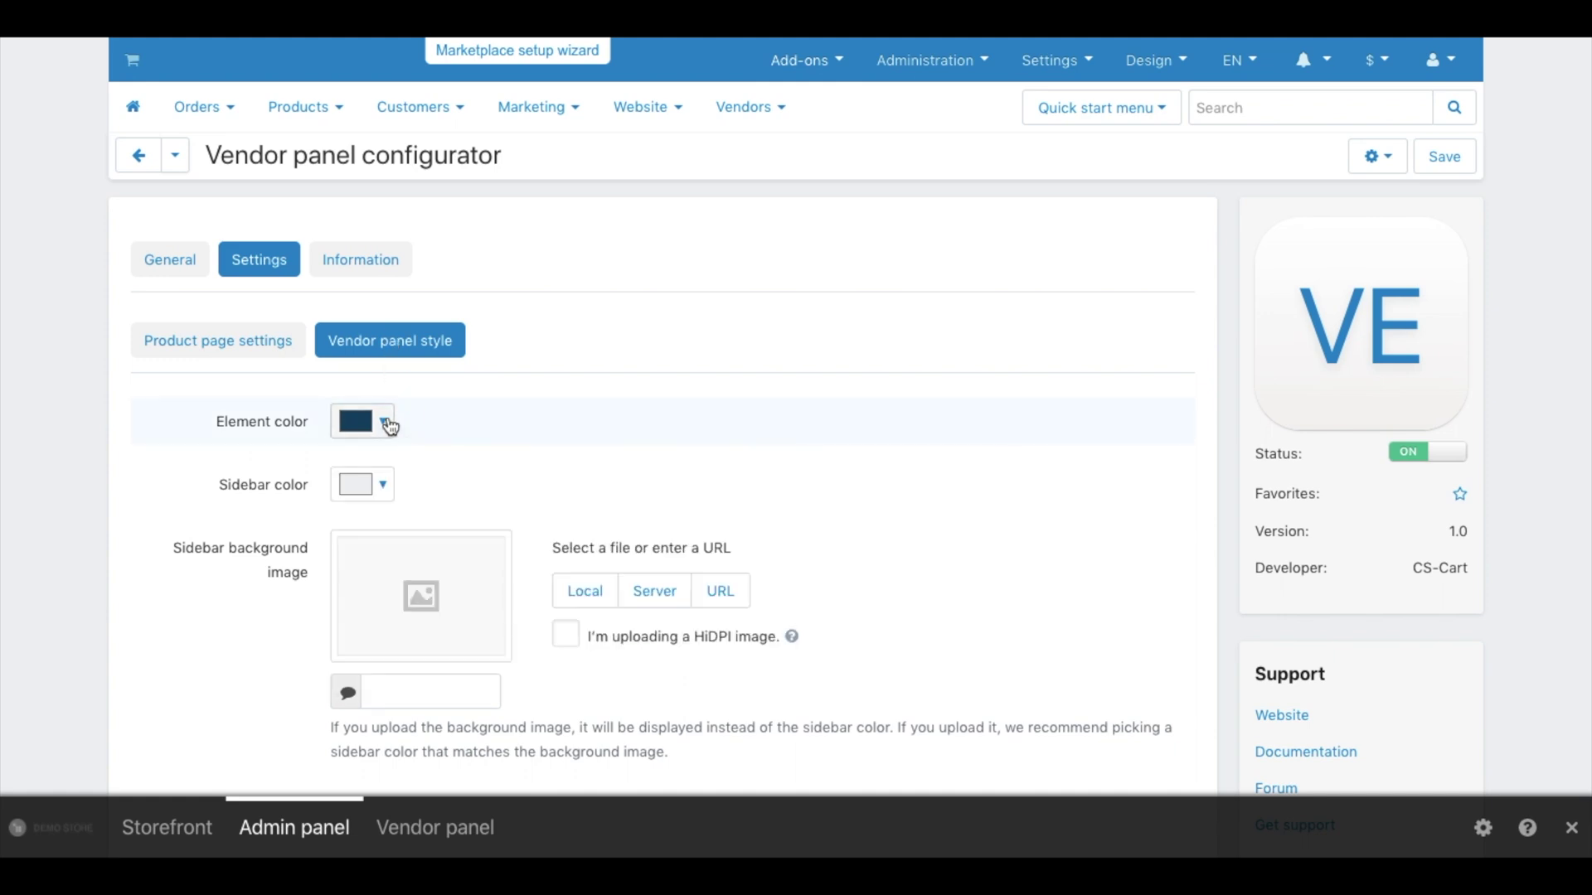
left_click(585, 590)
double_click(641, 109)
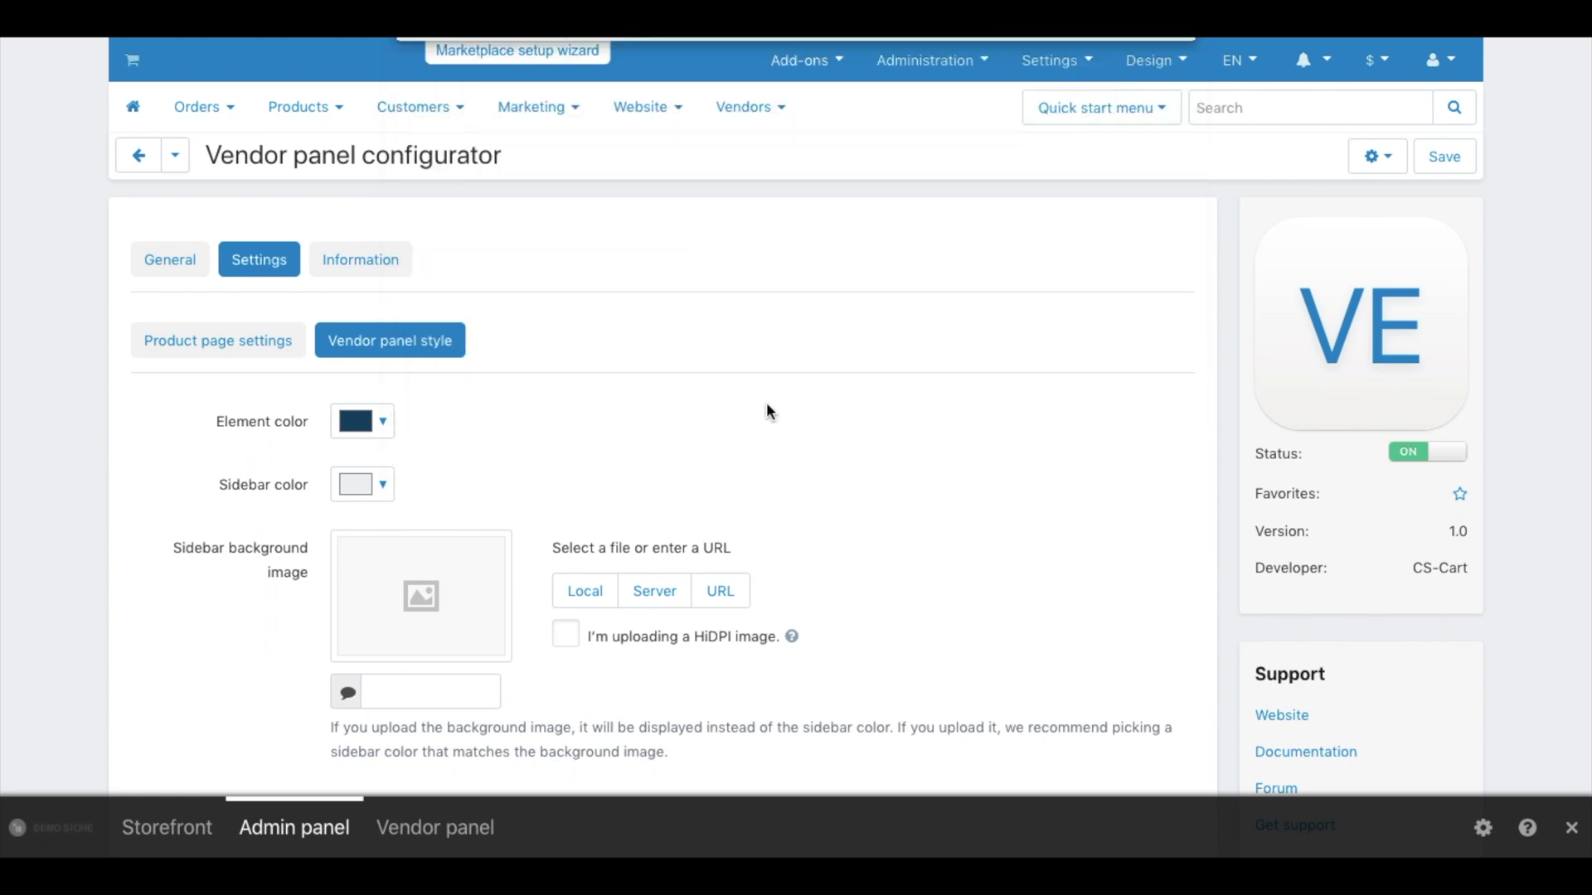
left_click(1462, 169)
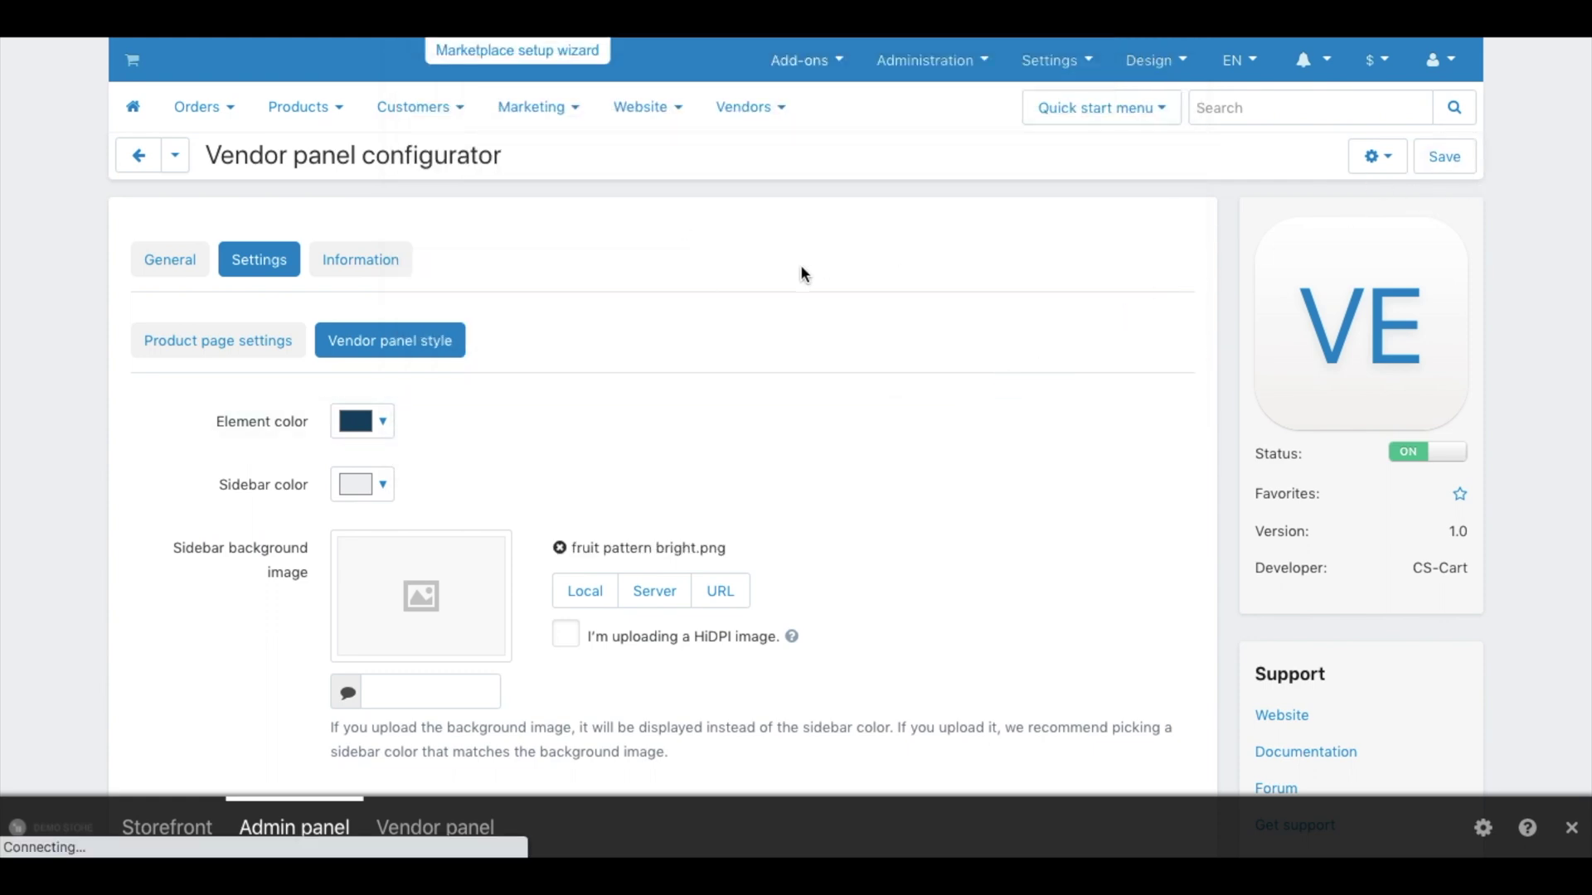
left_click(419, 833)
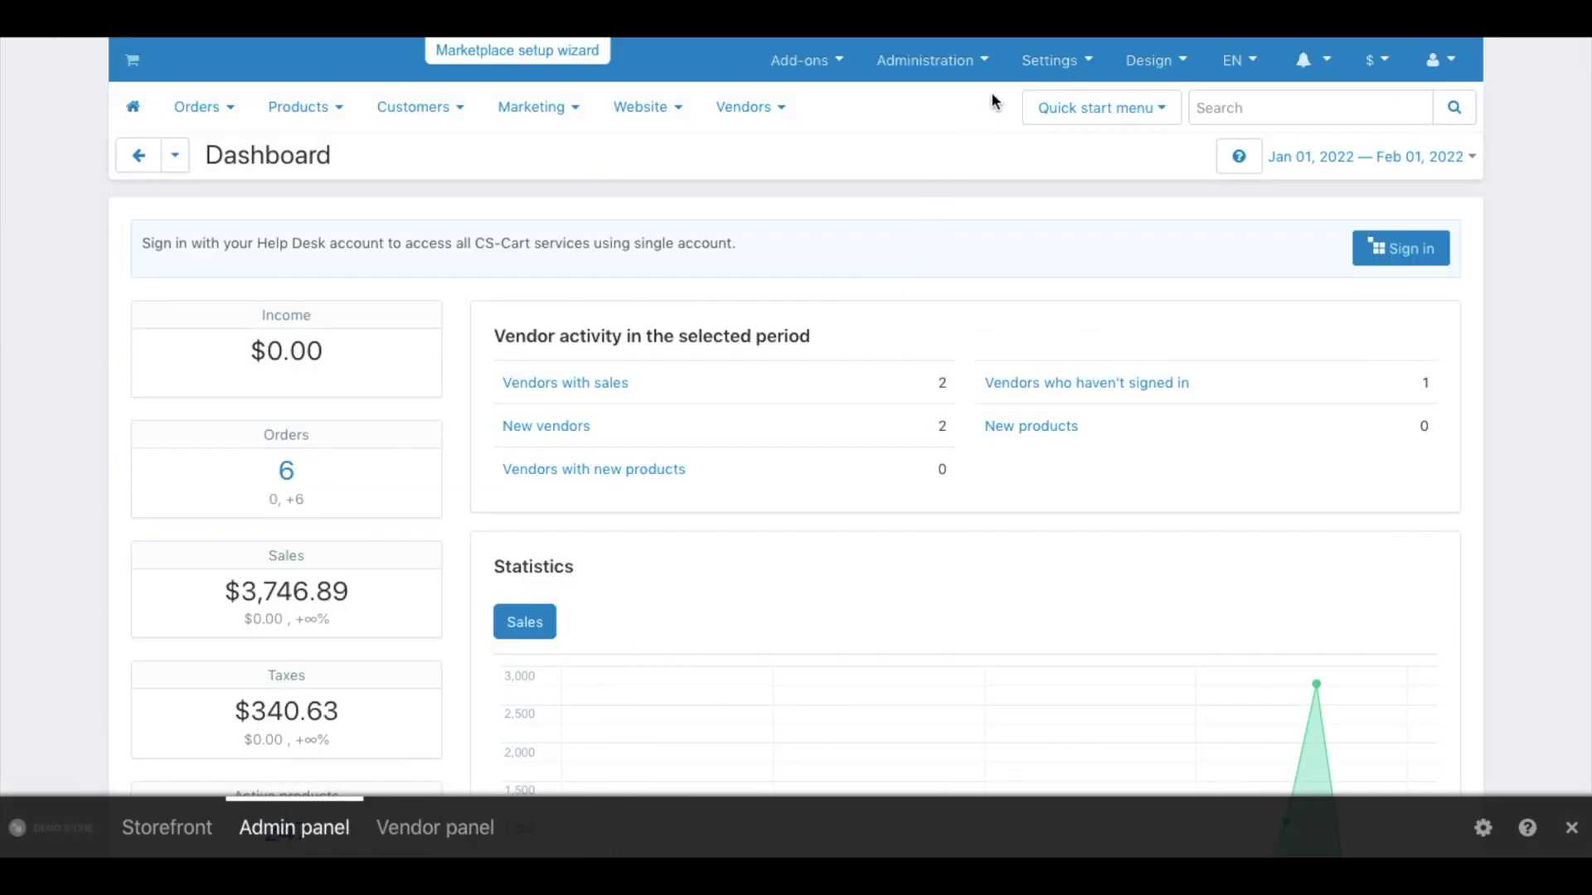
Open Settings > Vendors and check that the vendor panel's Settings still list Page layouts
left_click(1049, 60)
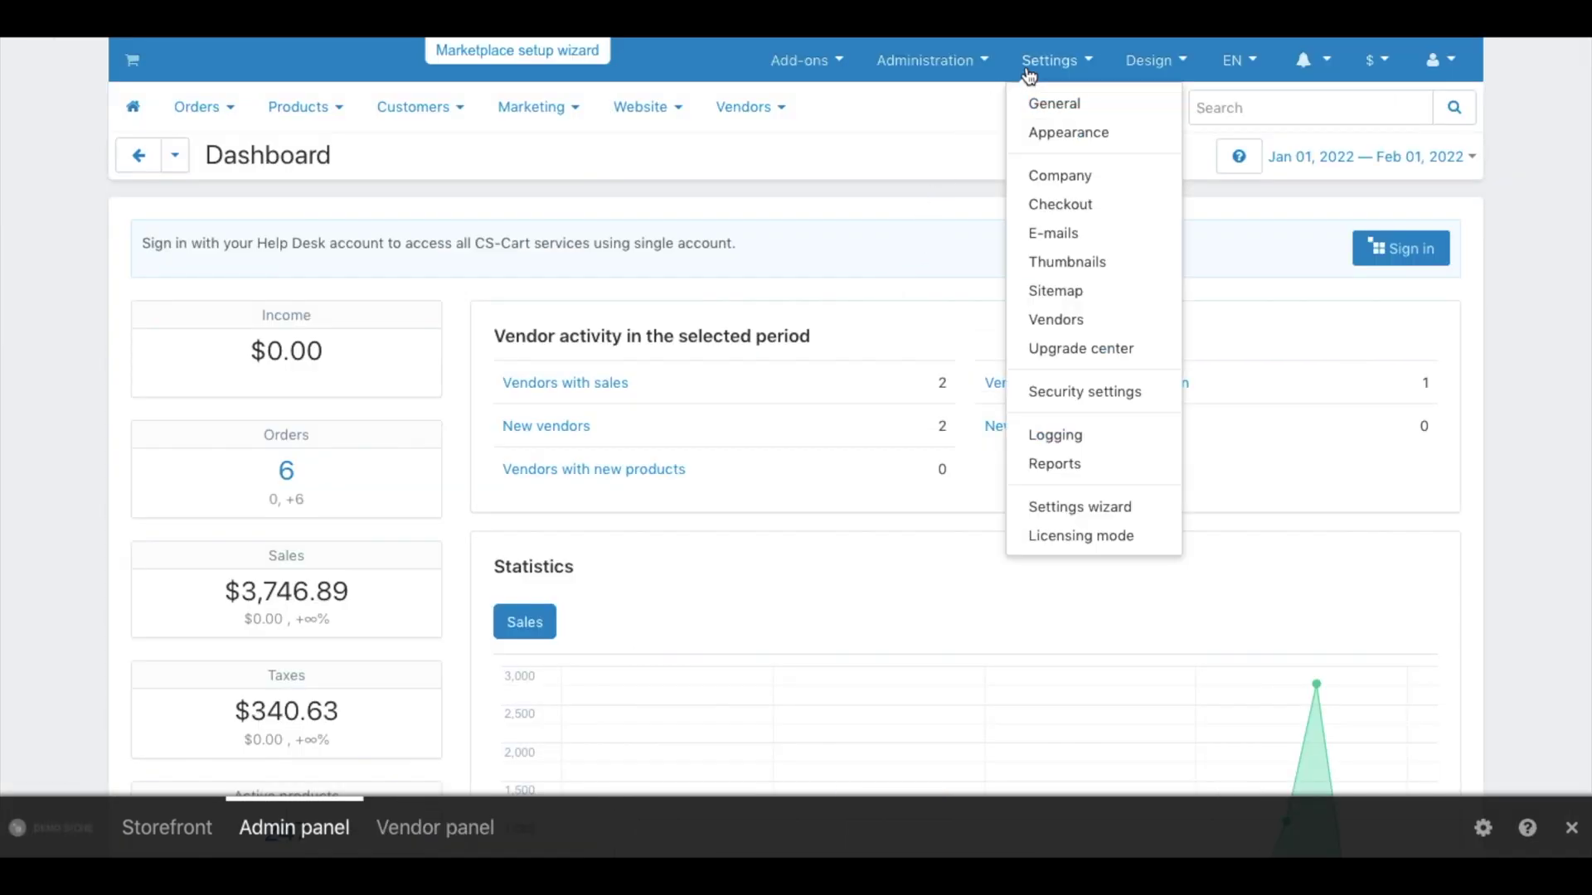
left_click(1056, 321)
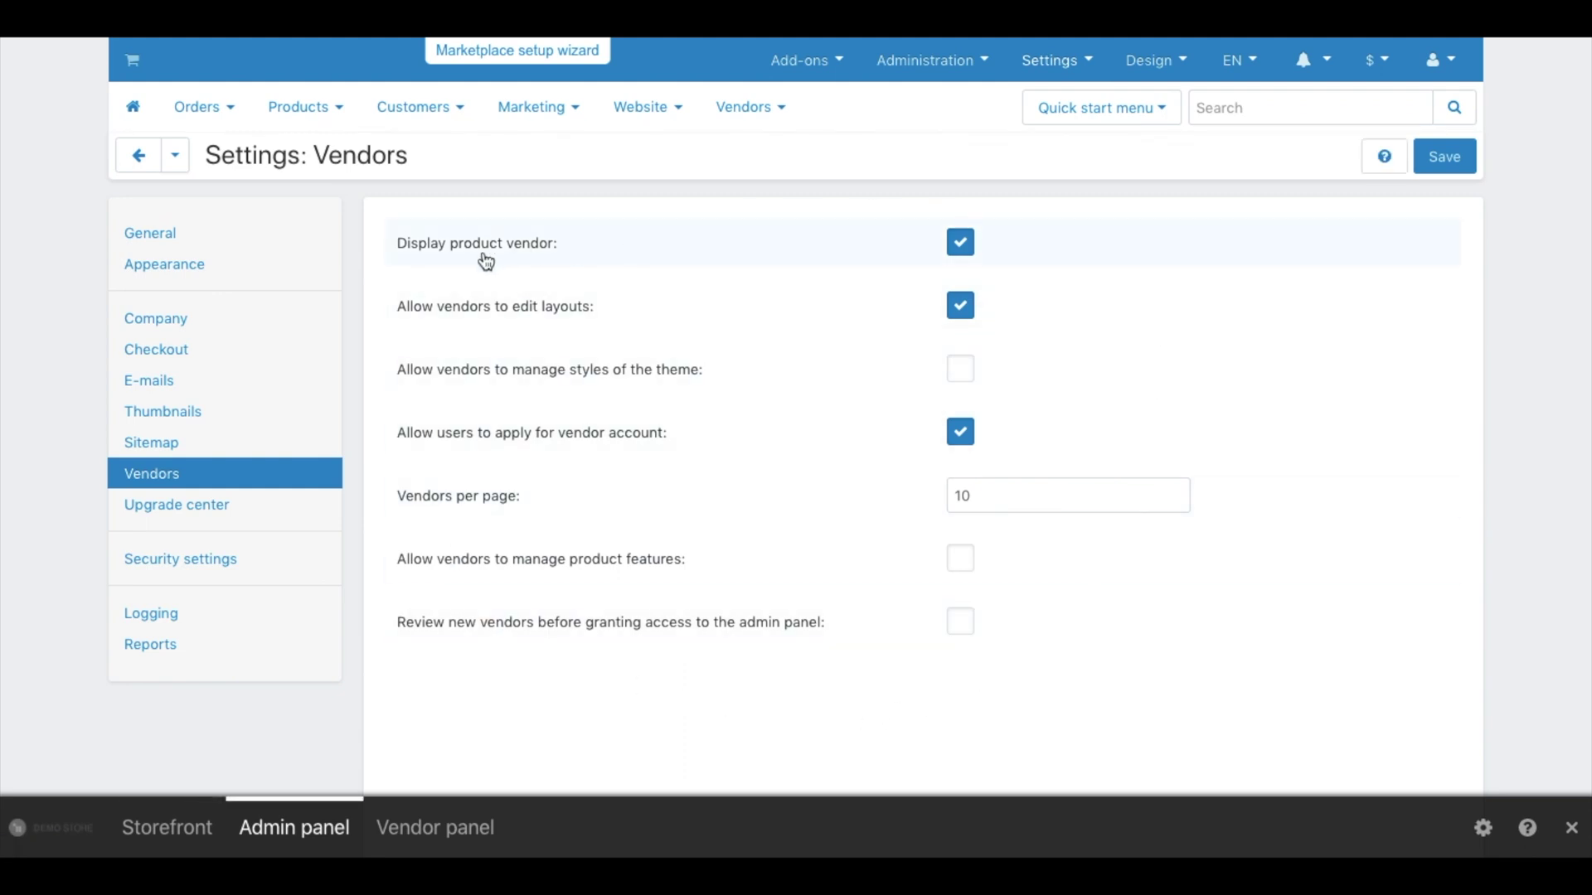
scroll(483, 265, "down", 1)
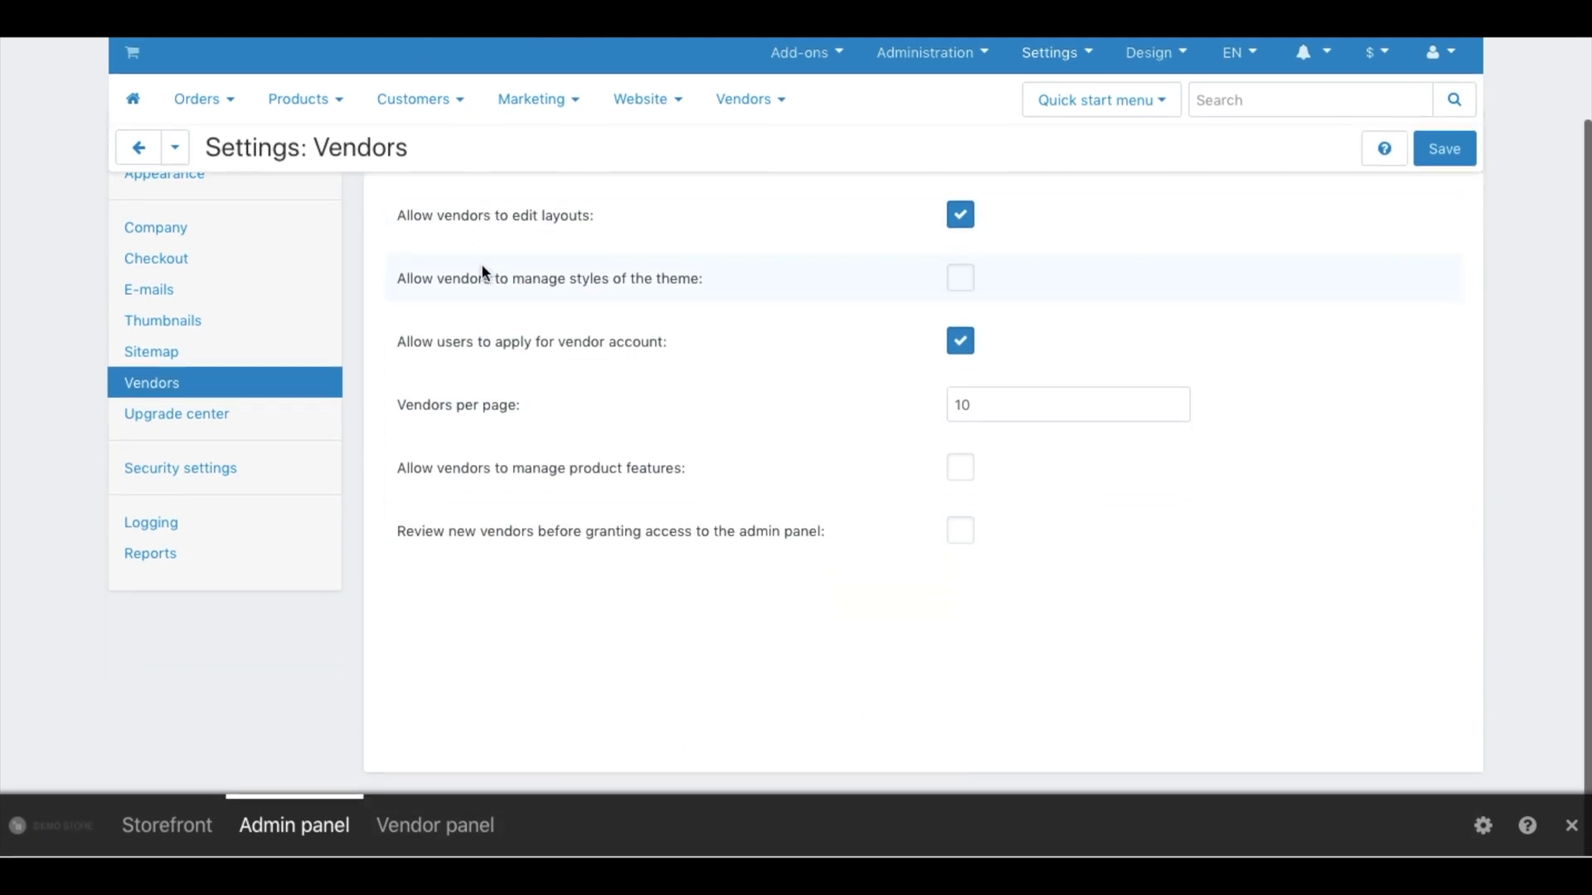
left_click(462, 851)
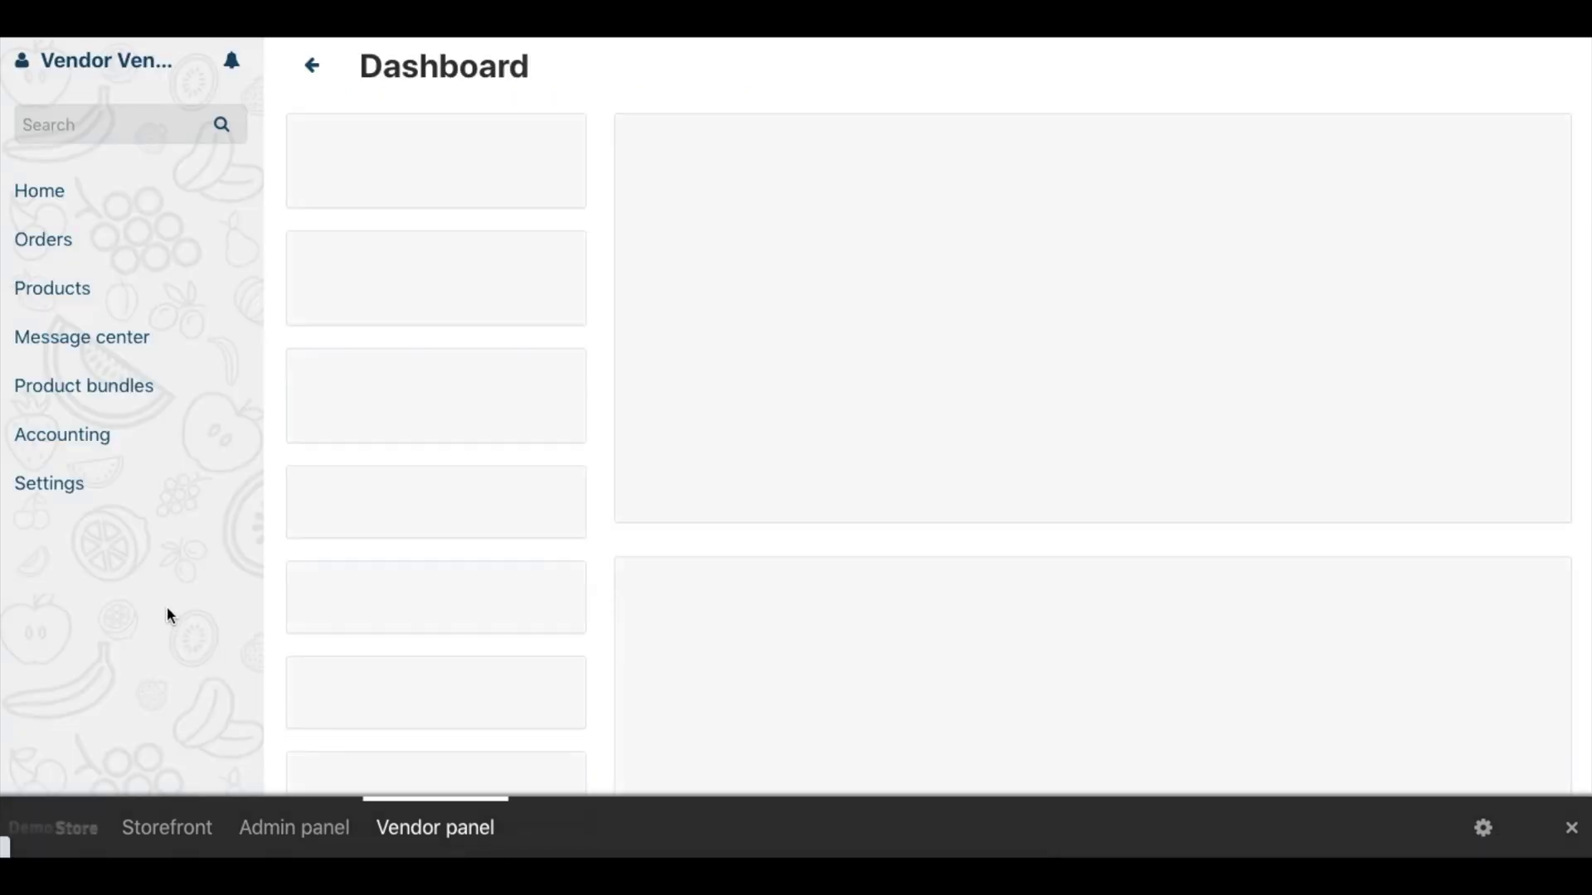
left_click(58, 489)
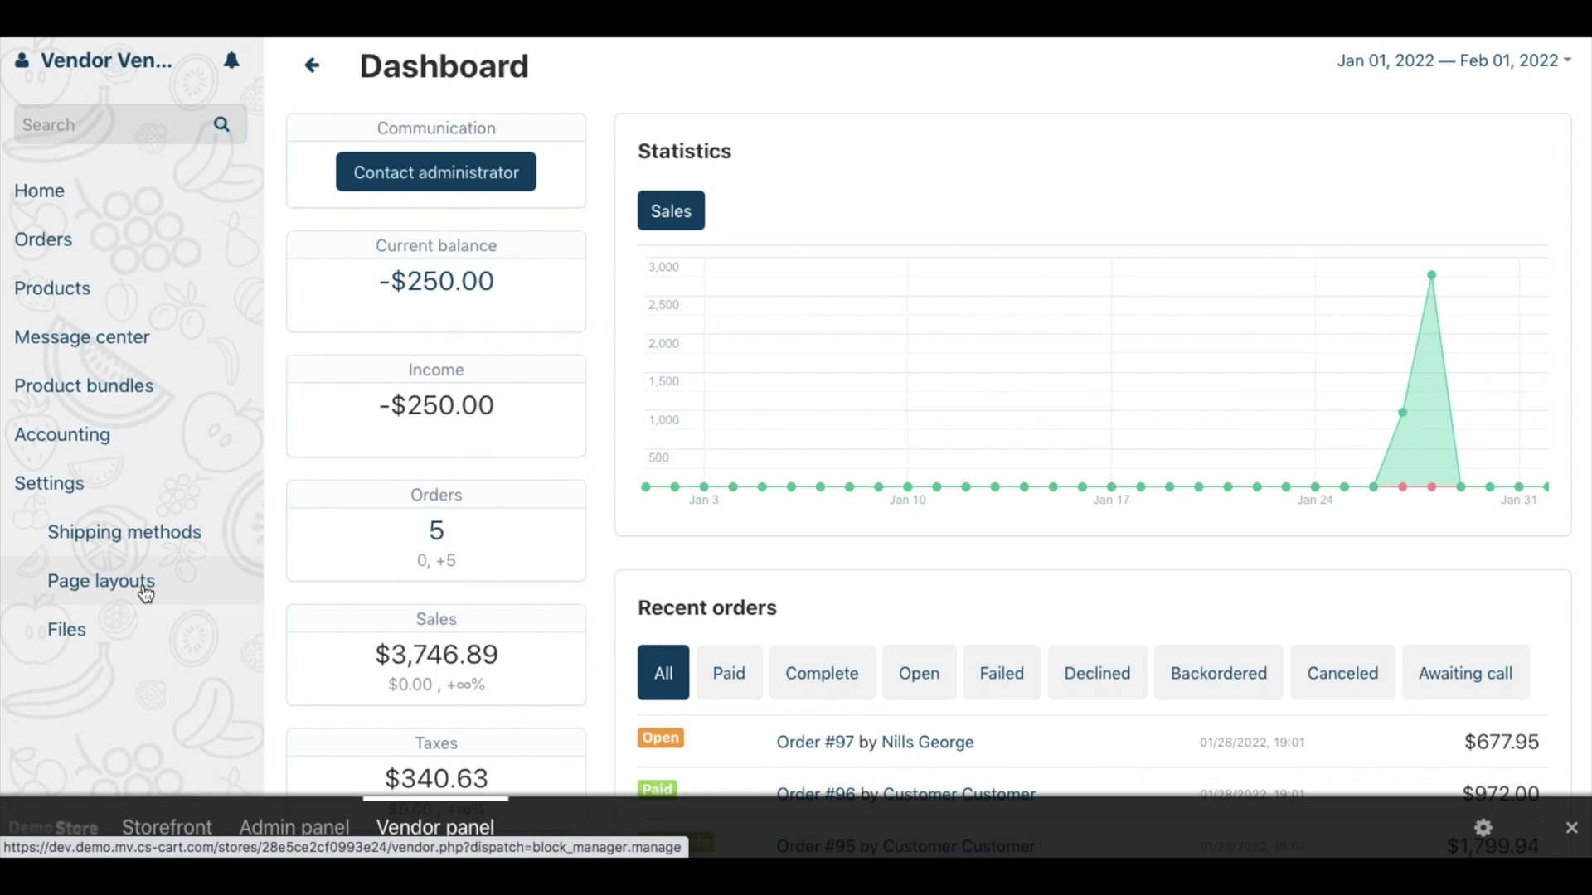
Uncheck 'Allow vendors to edit layouts', save, and confirm Page layouts is gone for vendors
left_click(299, 828)
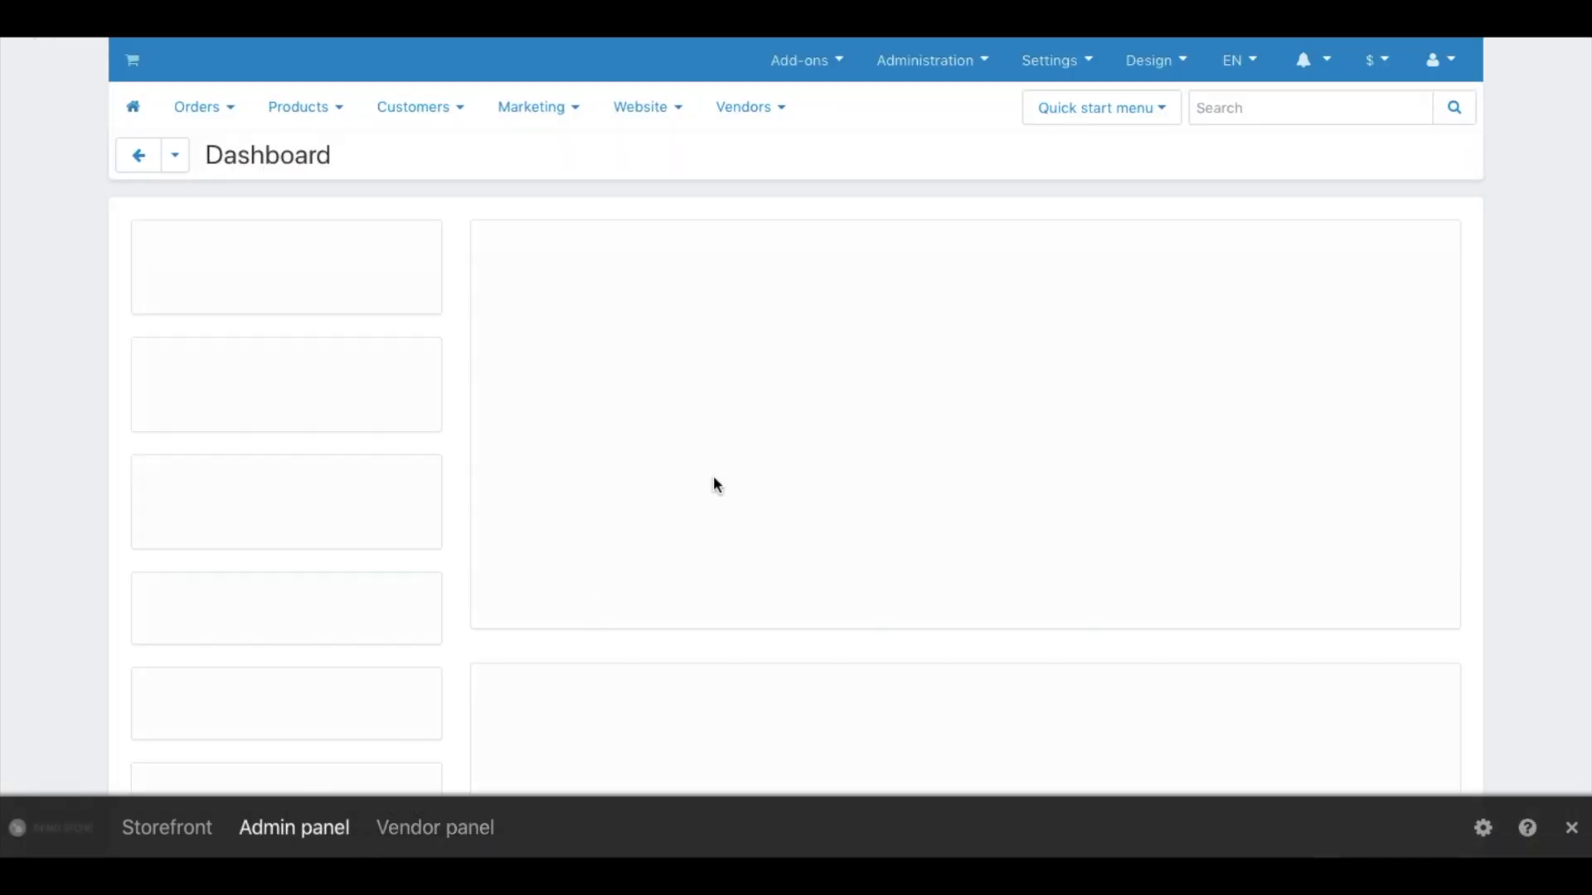
mouse_move(1051, 60)
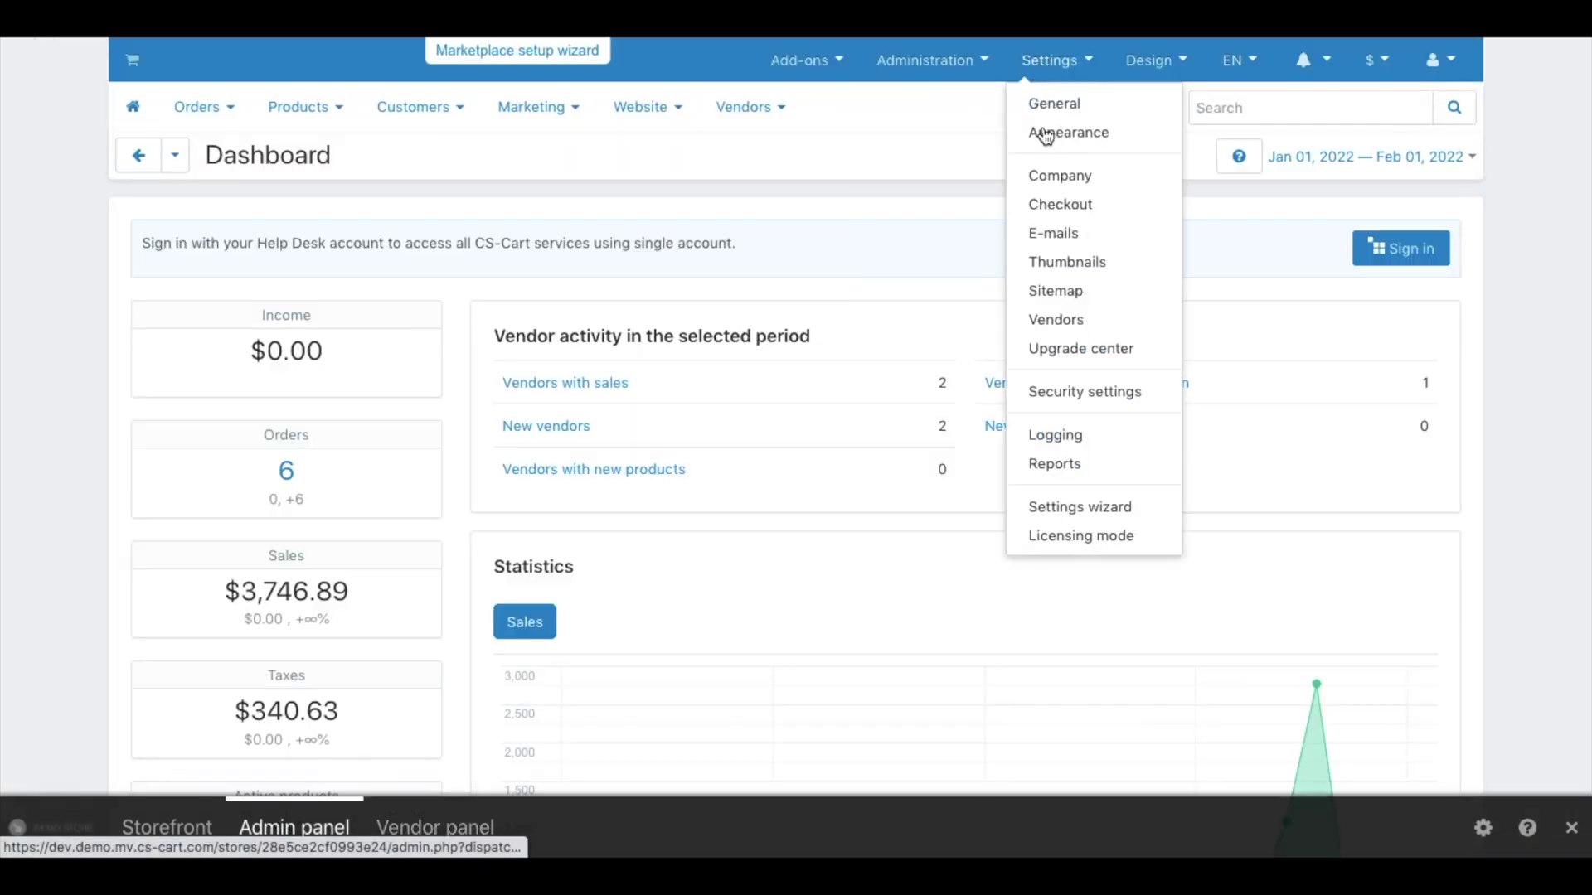
left_click(1055, 320)
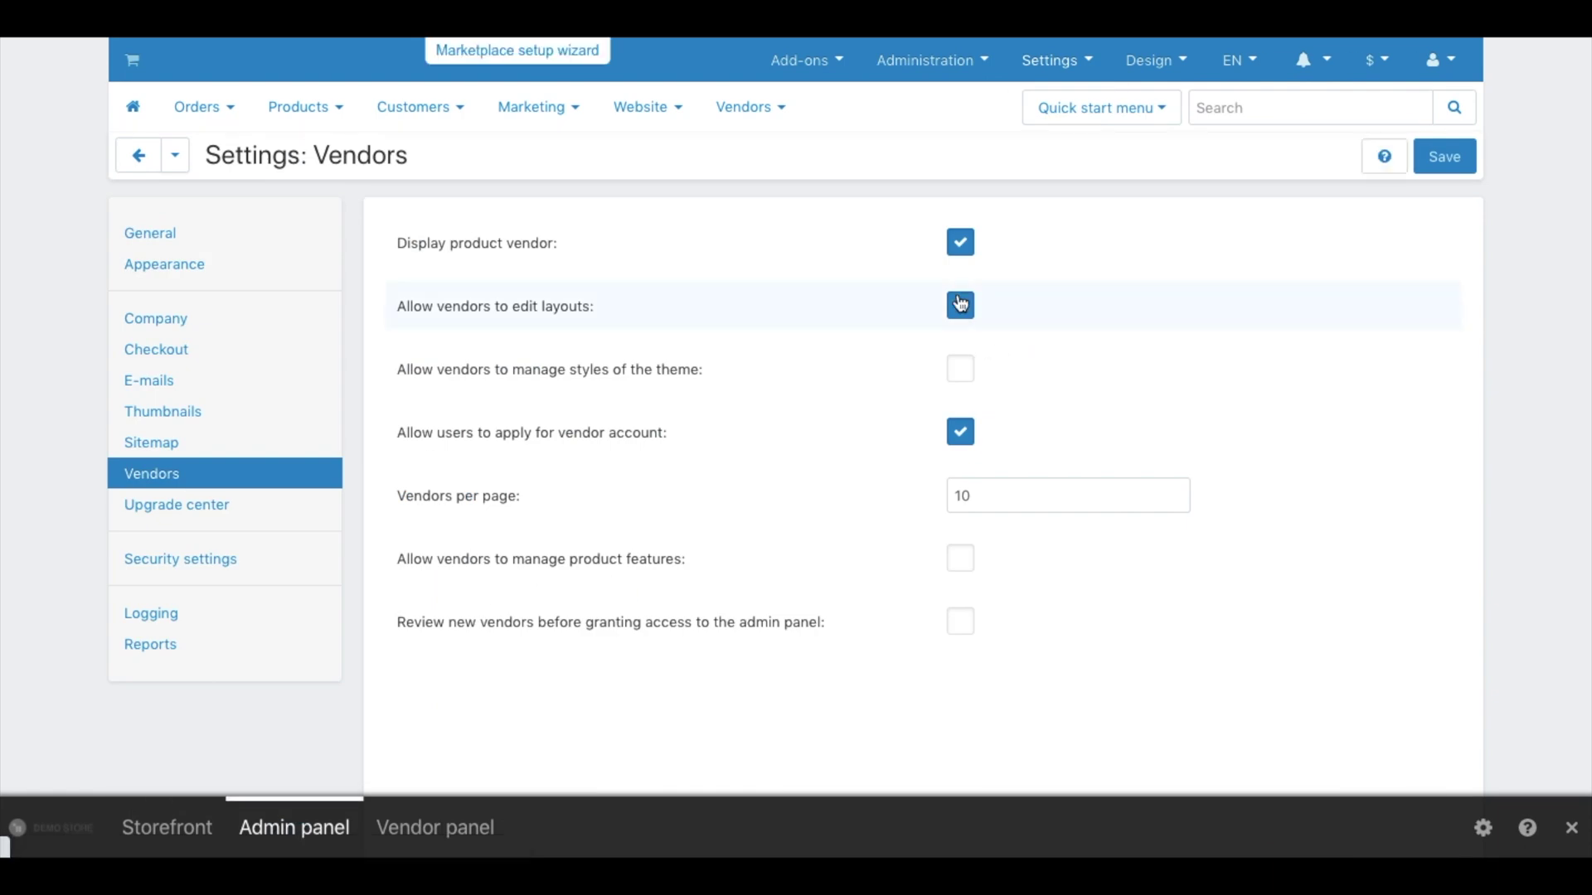
left_click(960, 305)
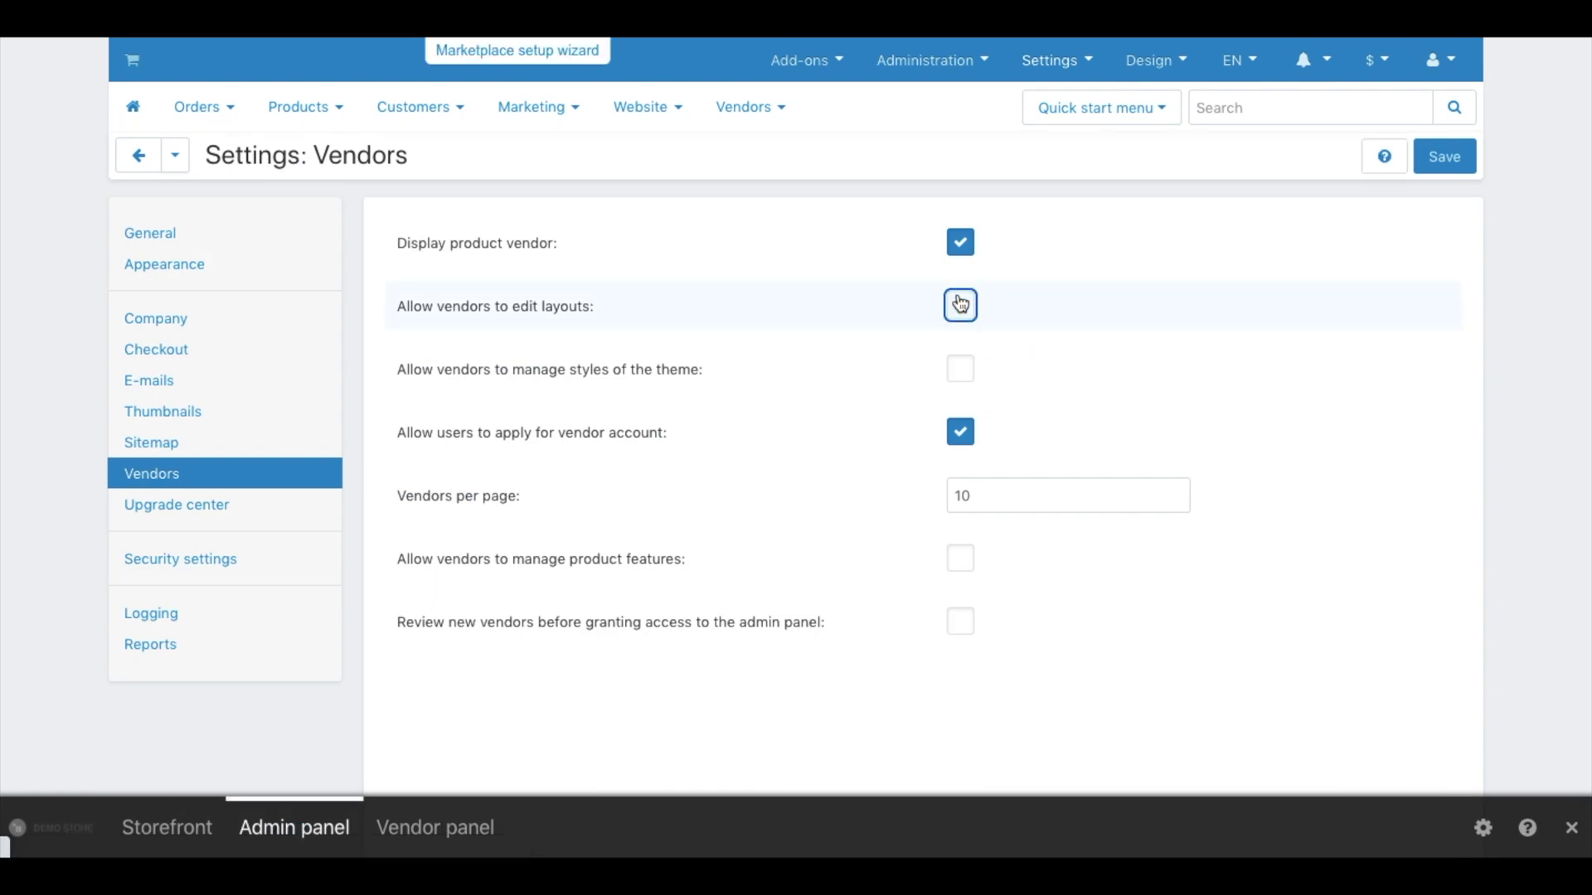
left_click(1456, 170)
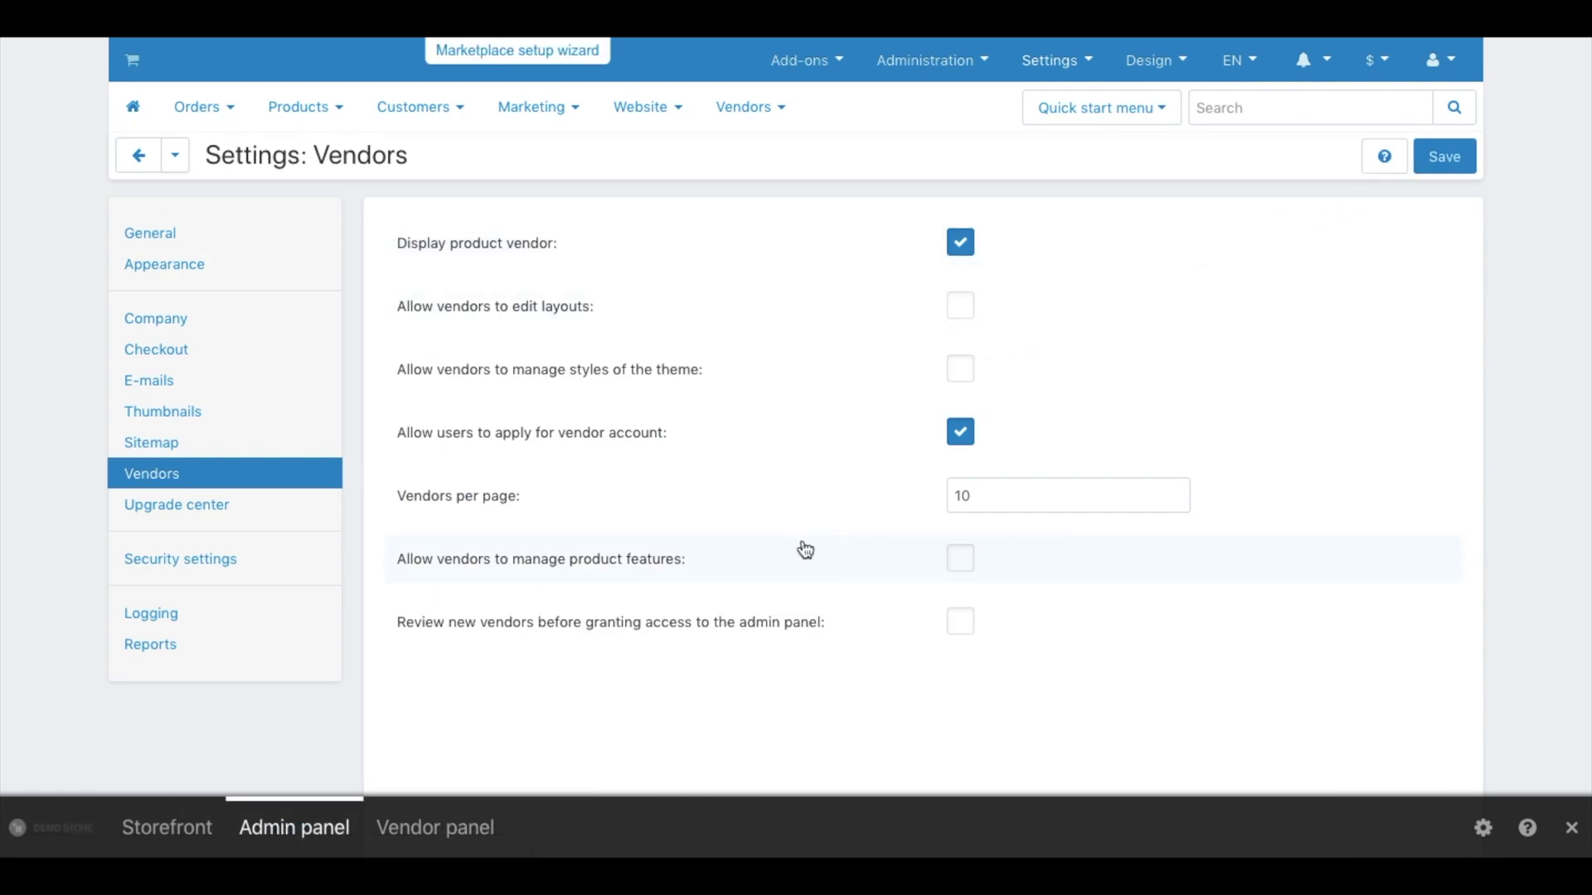
left_click(452, 844)
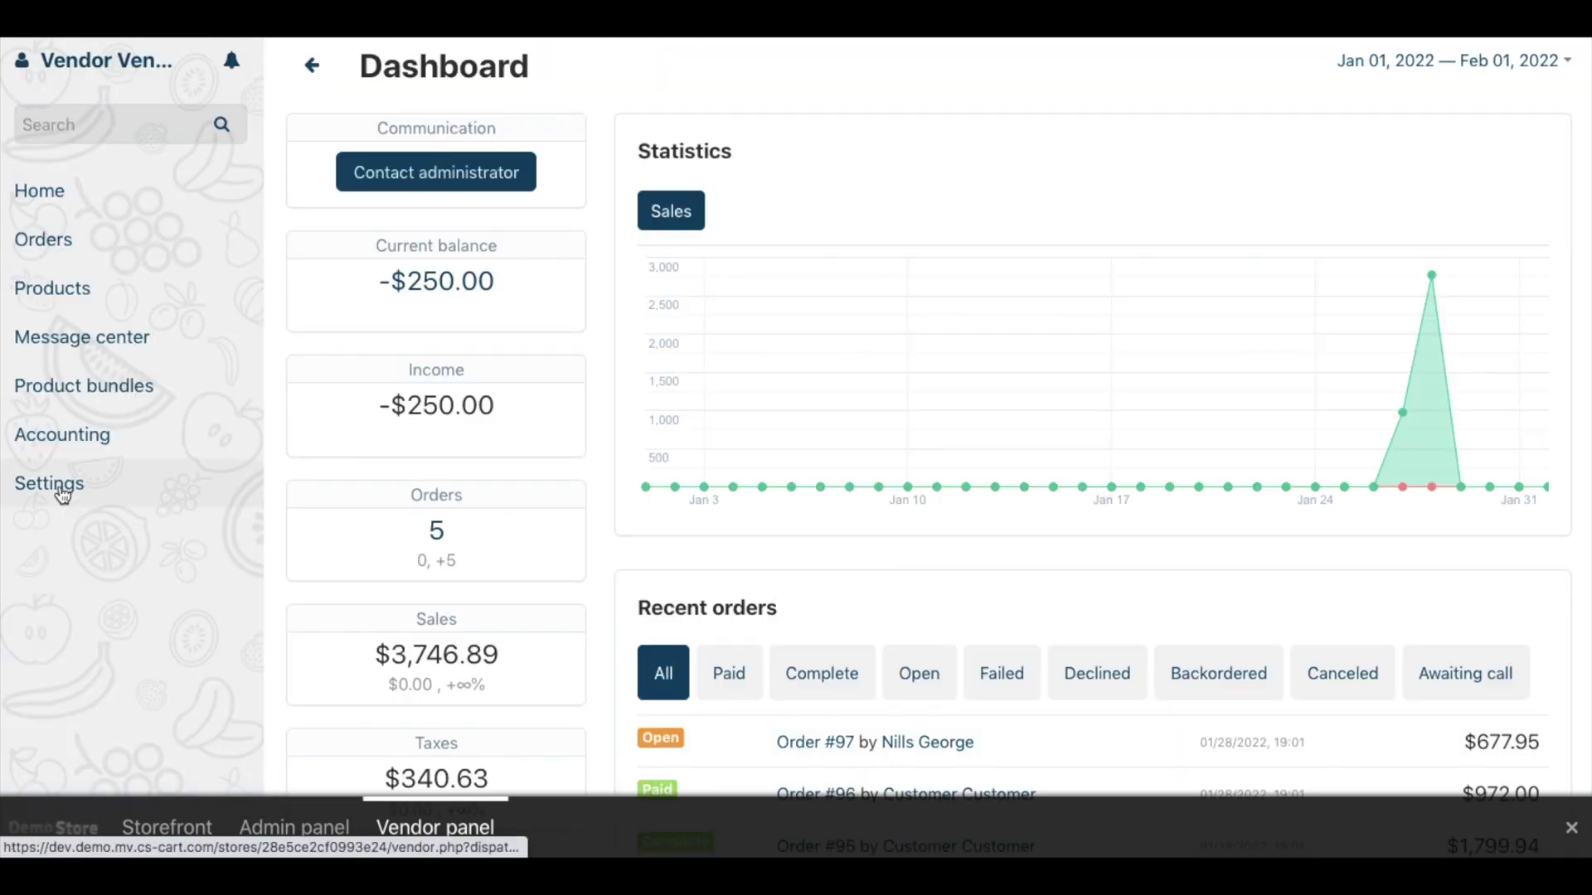
left_click(50, 483)
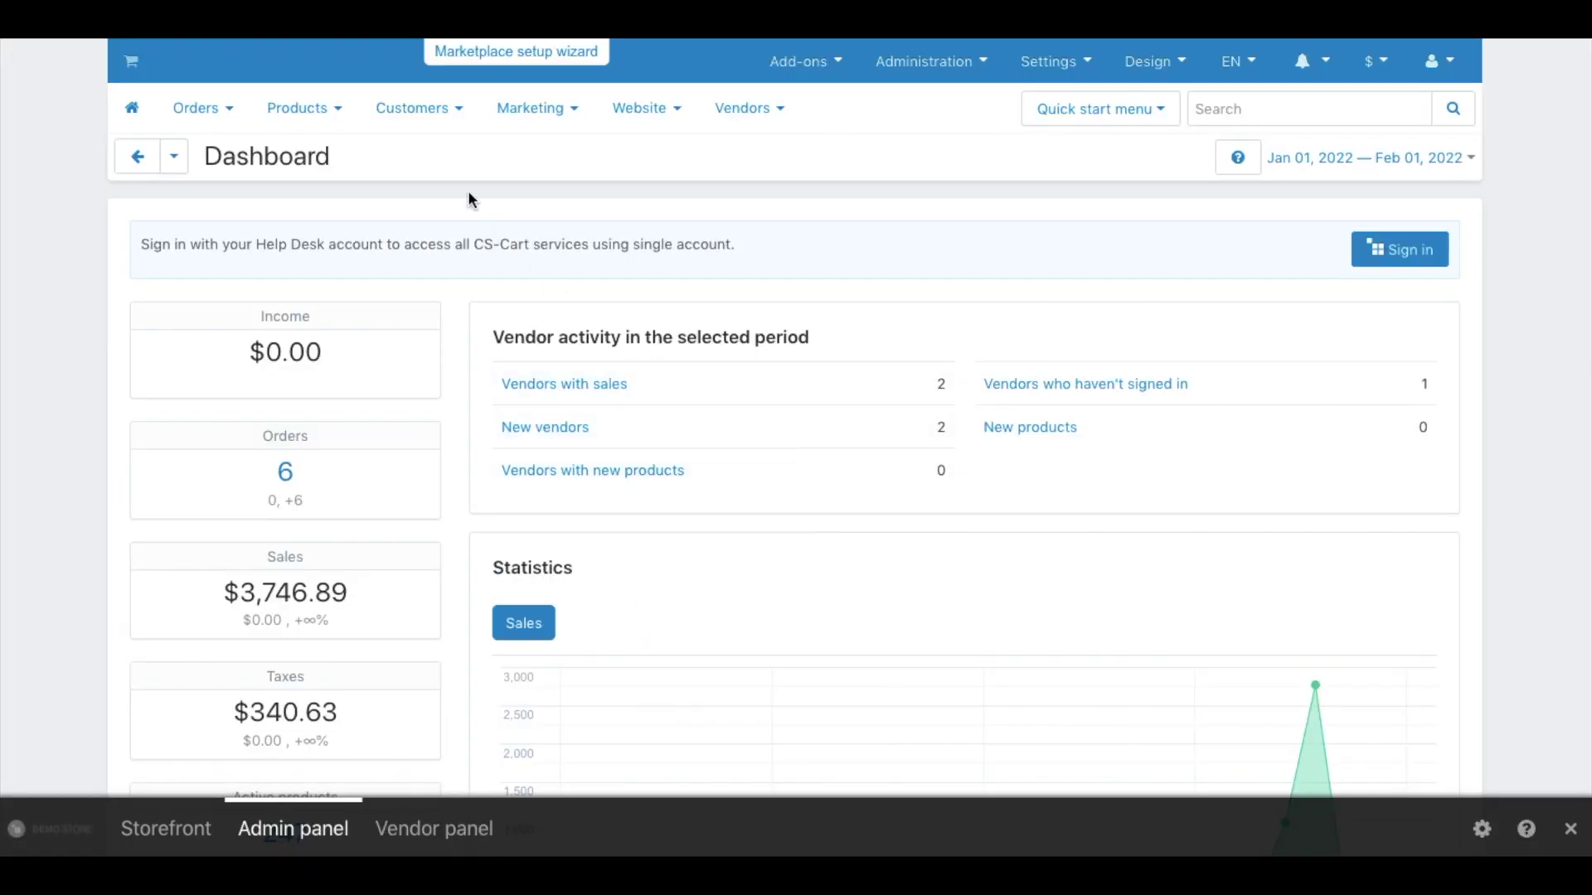
Open the Vendor user group from Customers > User groups for editing
mouse_move(428, 128)
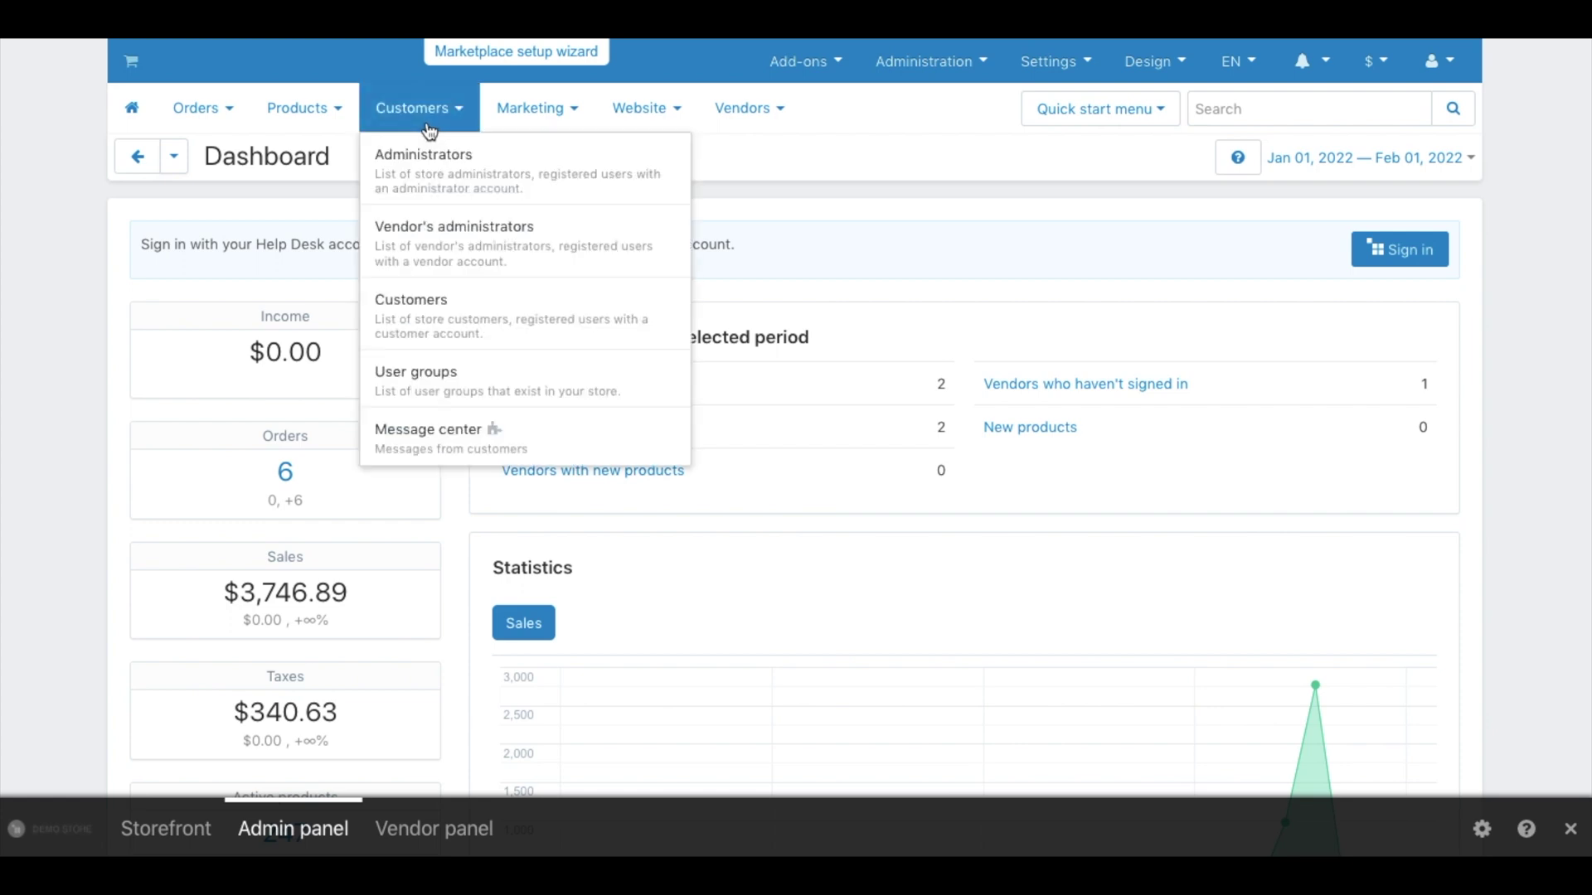
left_click(423, 379)
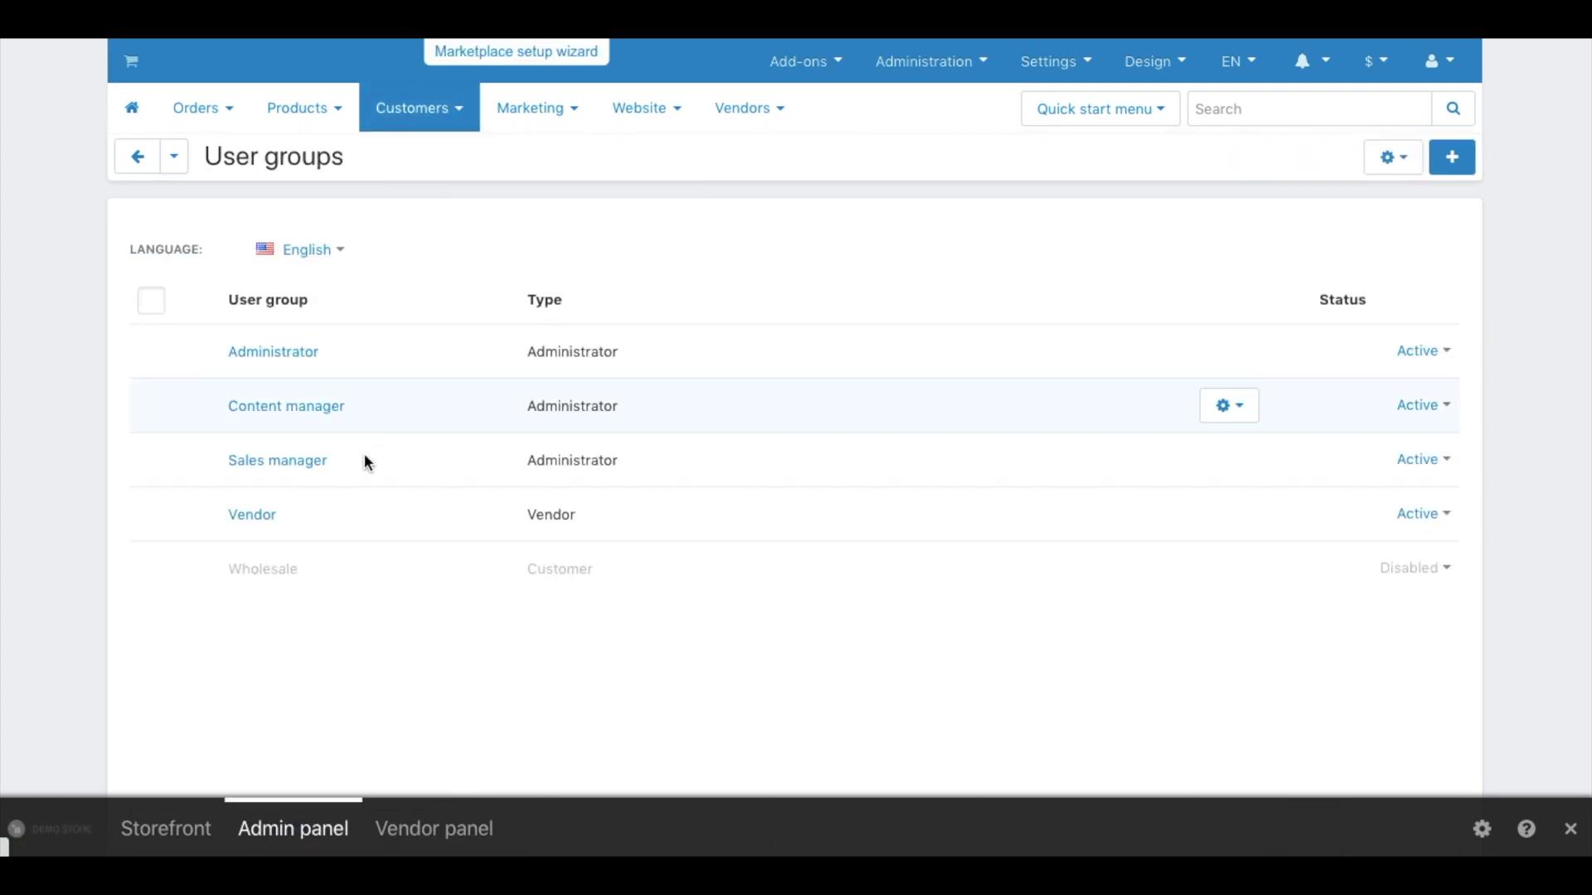
left_click(264, 520)
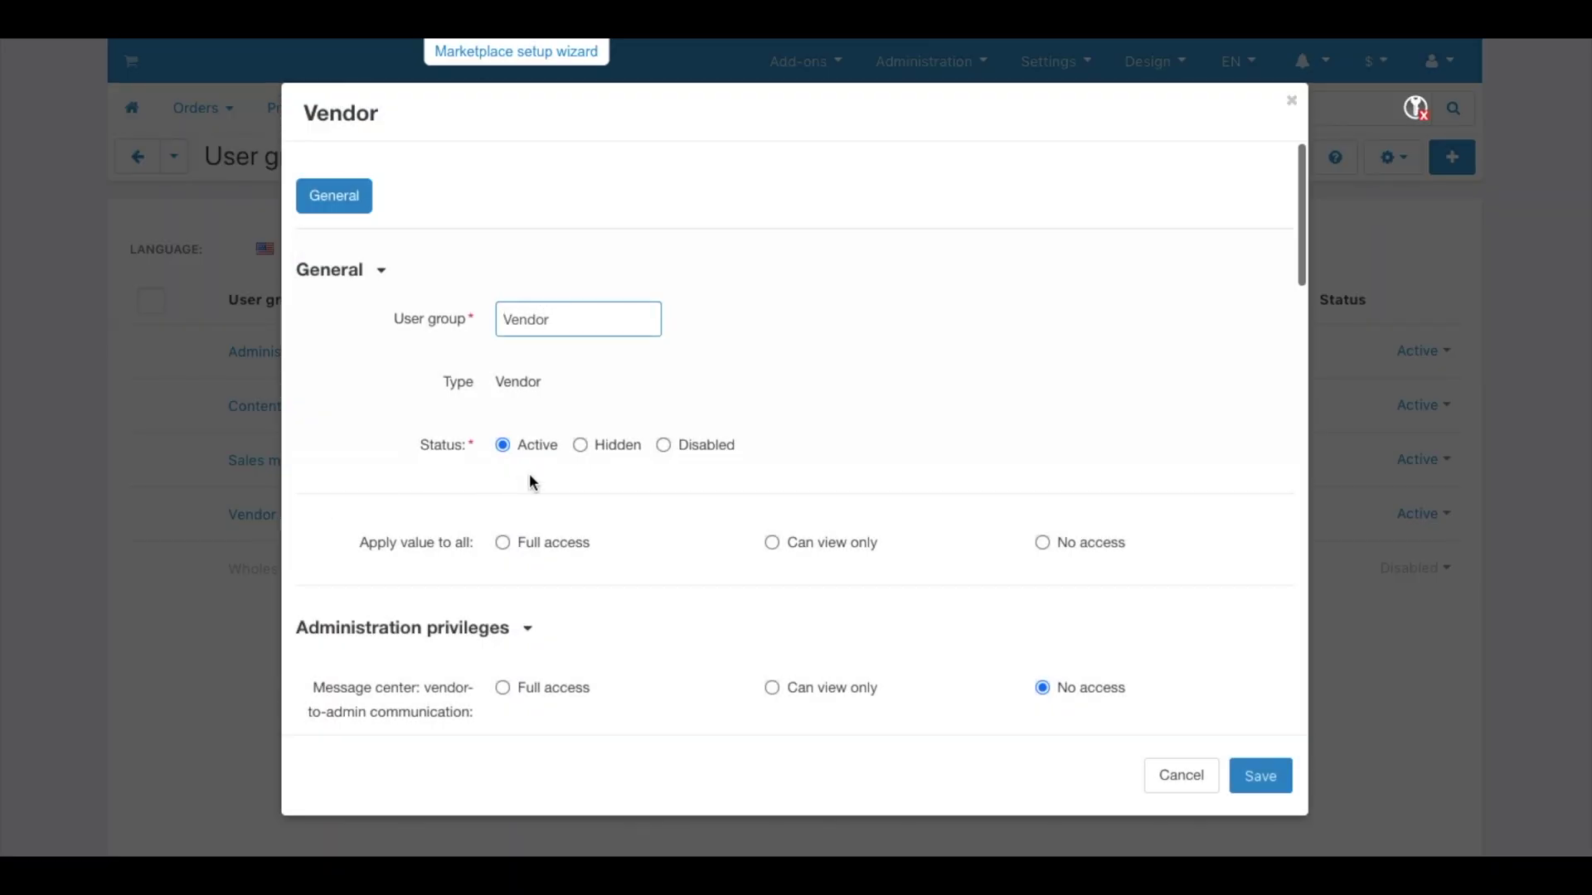
Set the Message center communication privileges to Full access and save the Vendor group
scroll(532, 482, "down", 2)
scroll(531, 481, "down", 4)
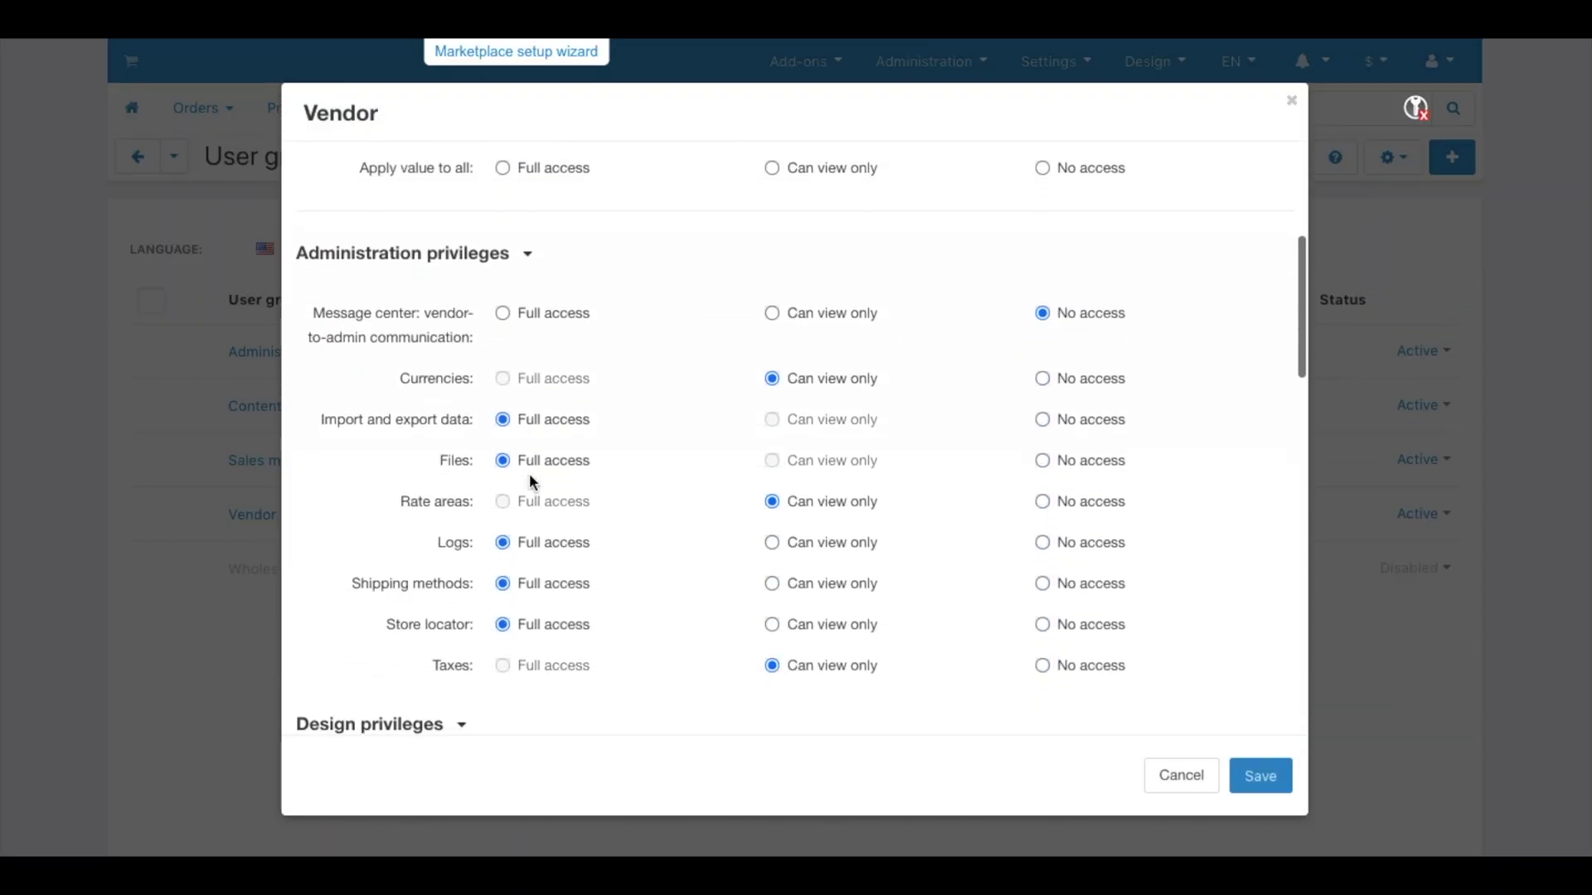
scroll(531, 479, "down", 6)
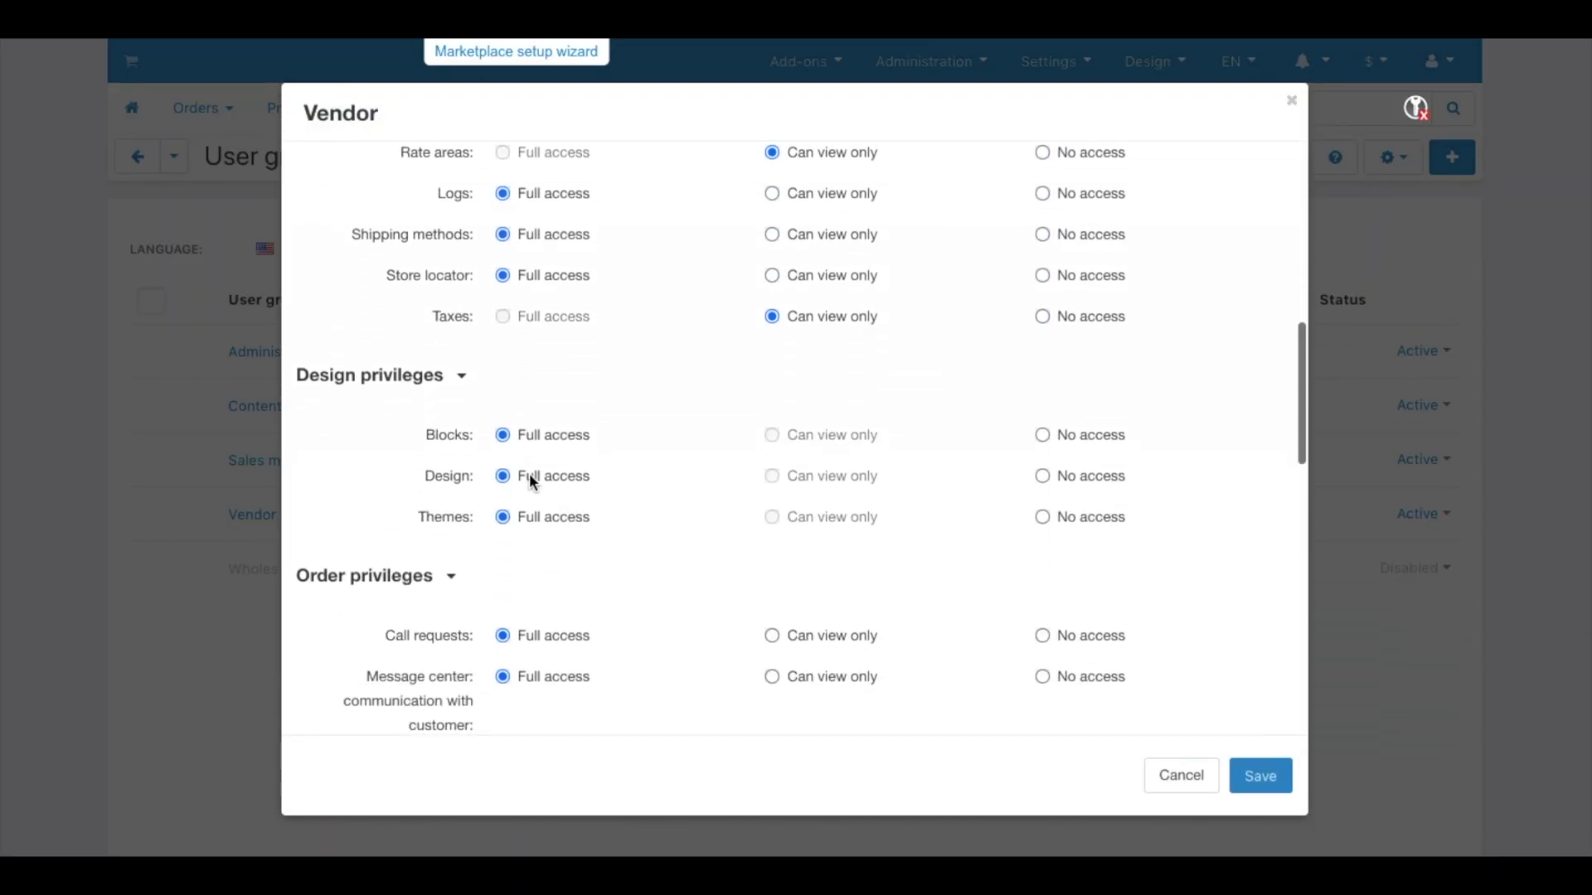
scroll(529, 477, "down", 8)
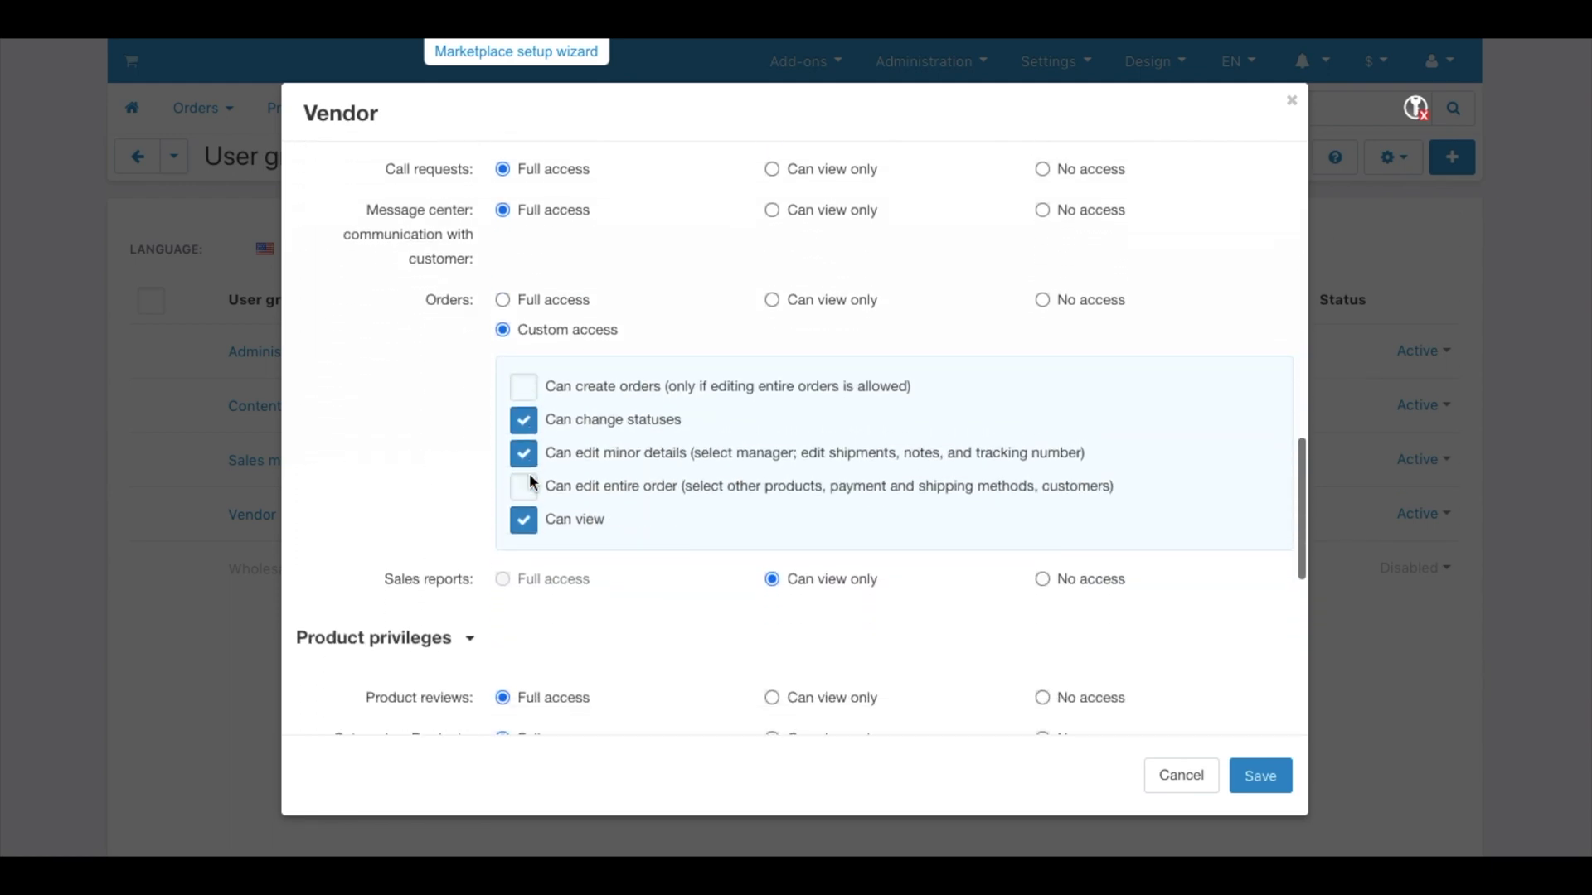
scroll(529, 479, "down", 2)
scroll(527, 478, "up", 20)
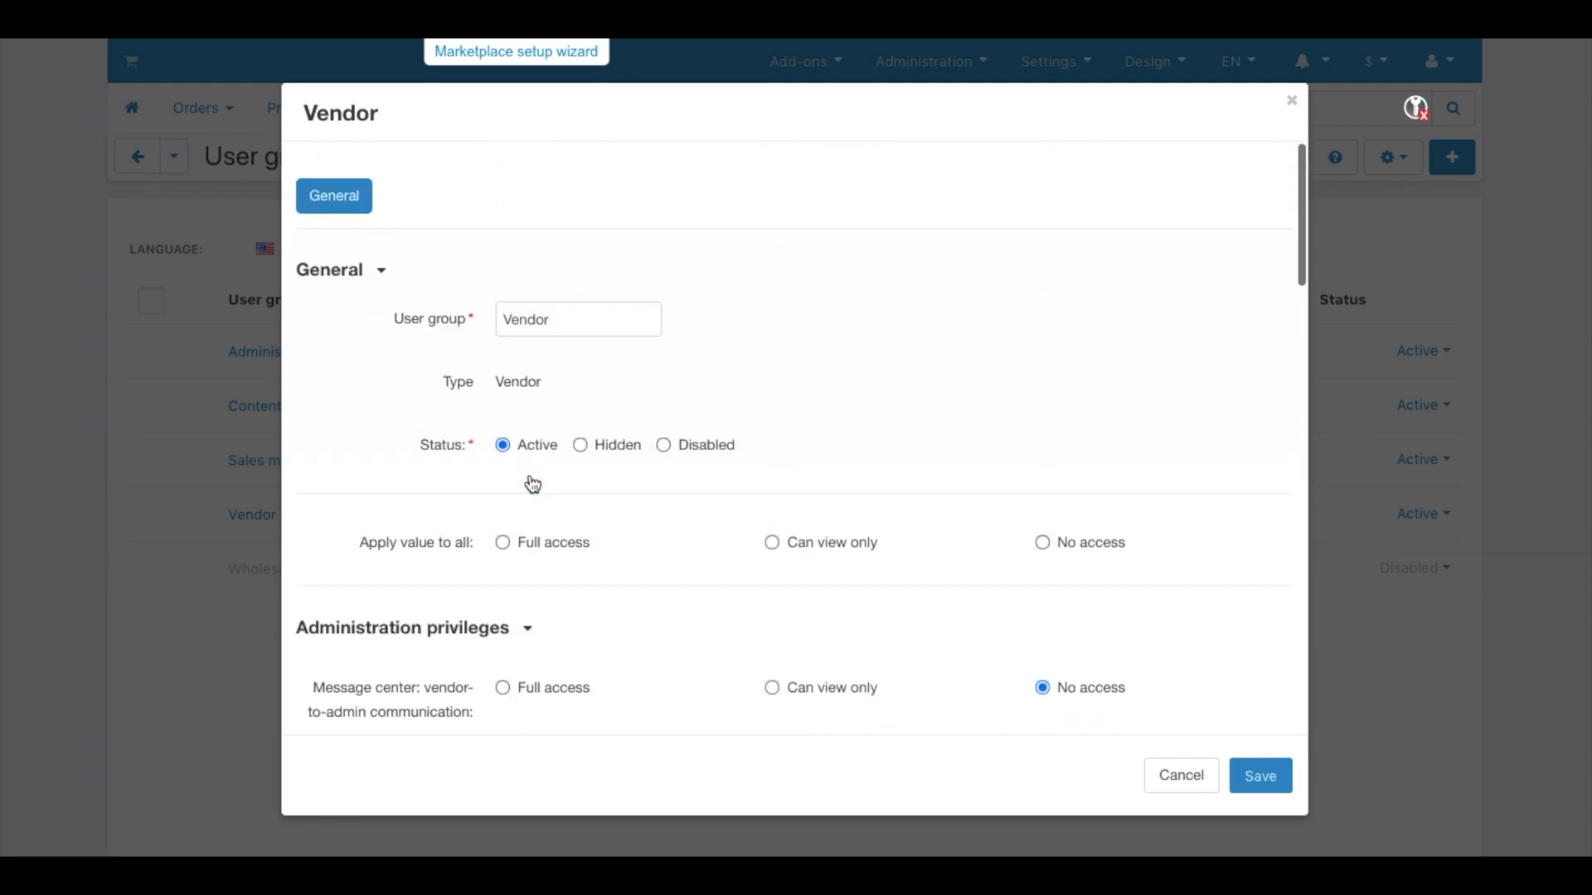
scroll(529, 477, "down", 6)
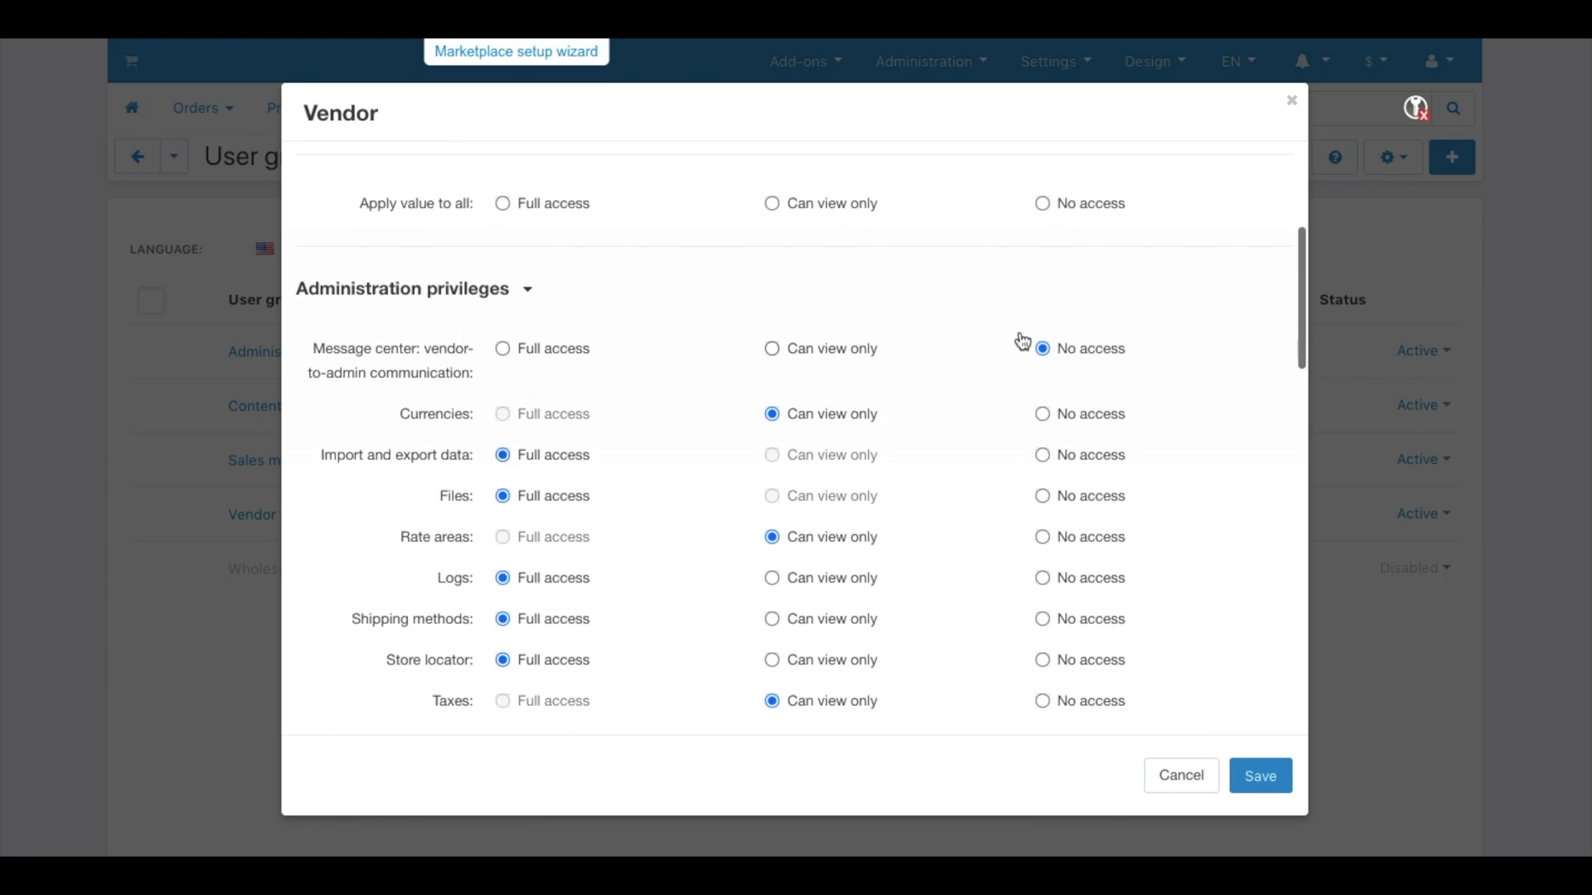
scroll(993, 364, "down", 18)
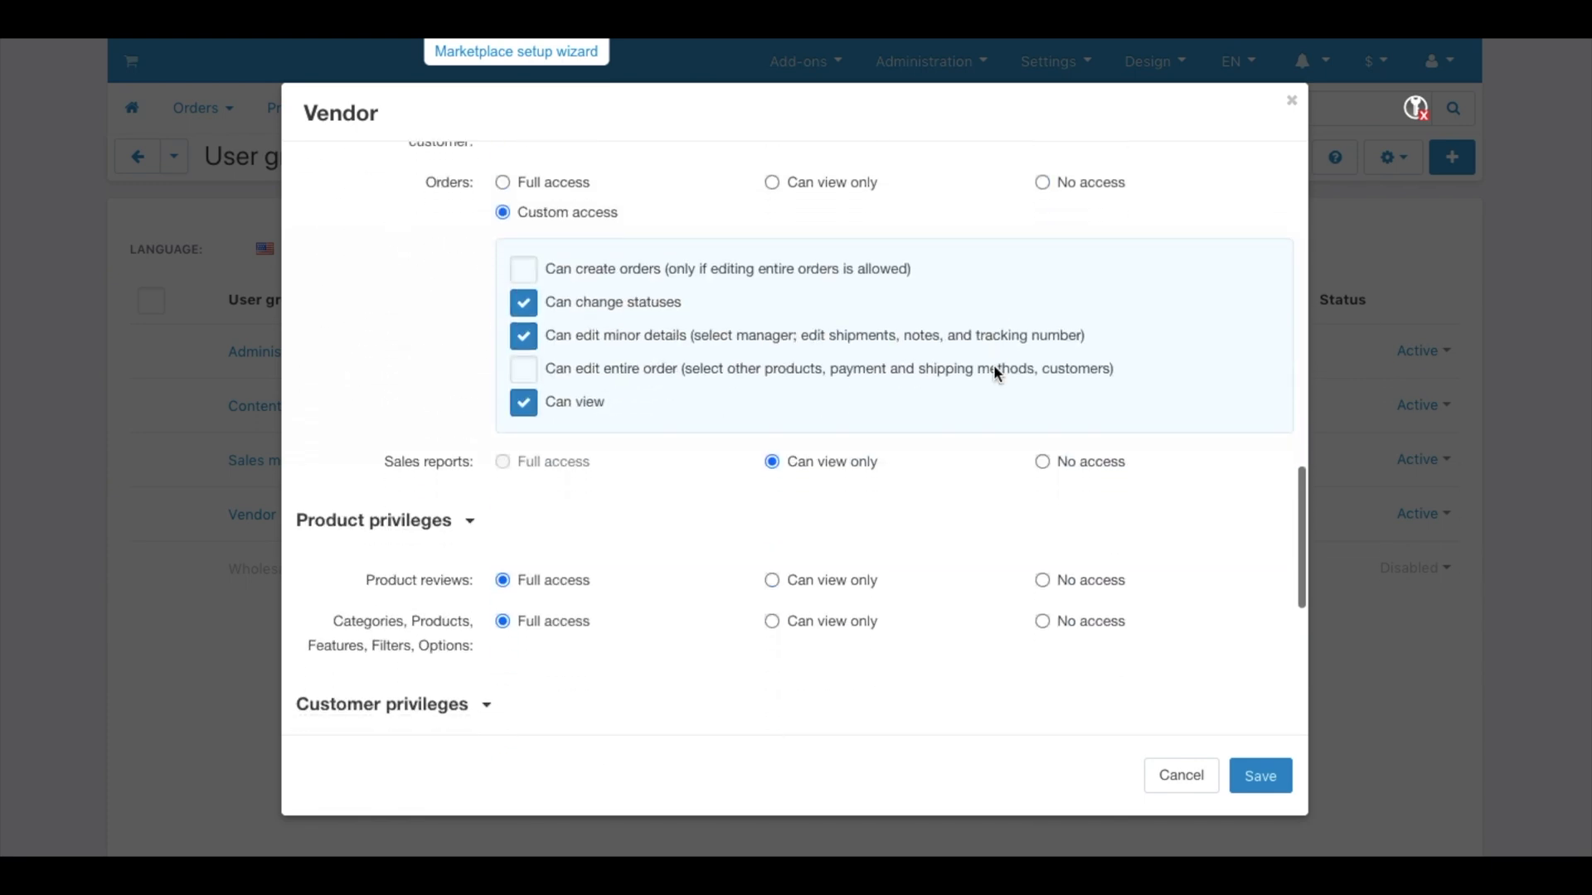
scroll(424, 581, "down", 2)
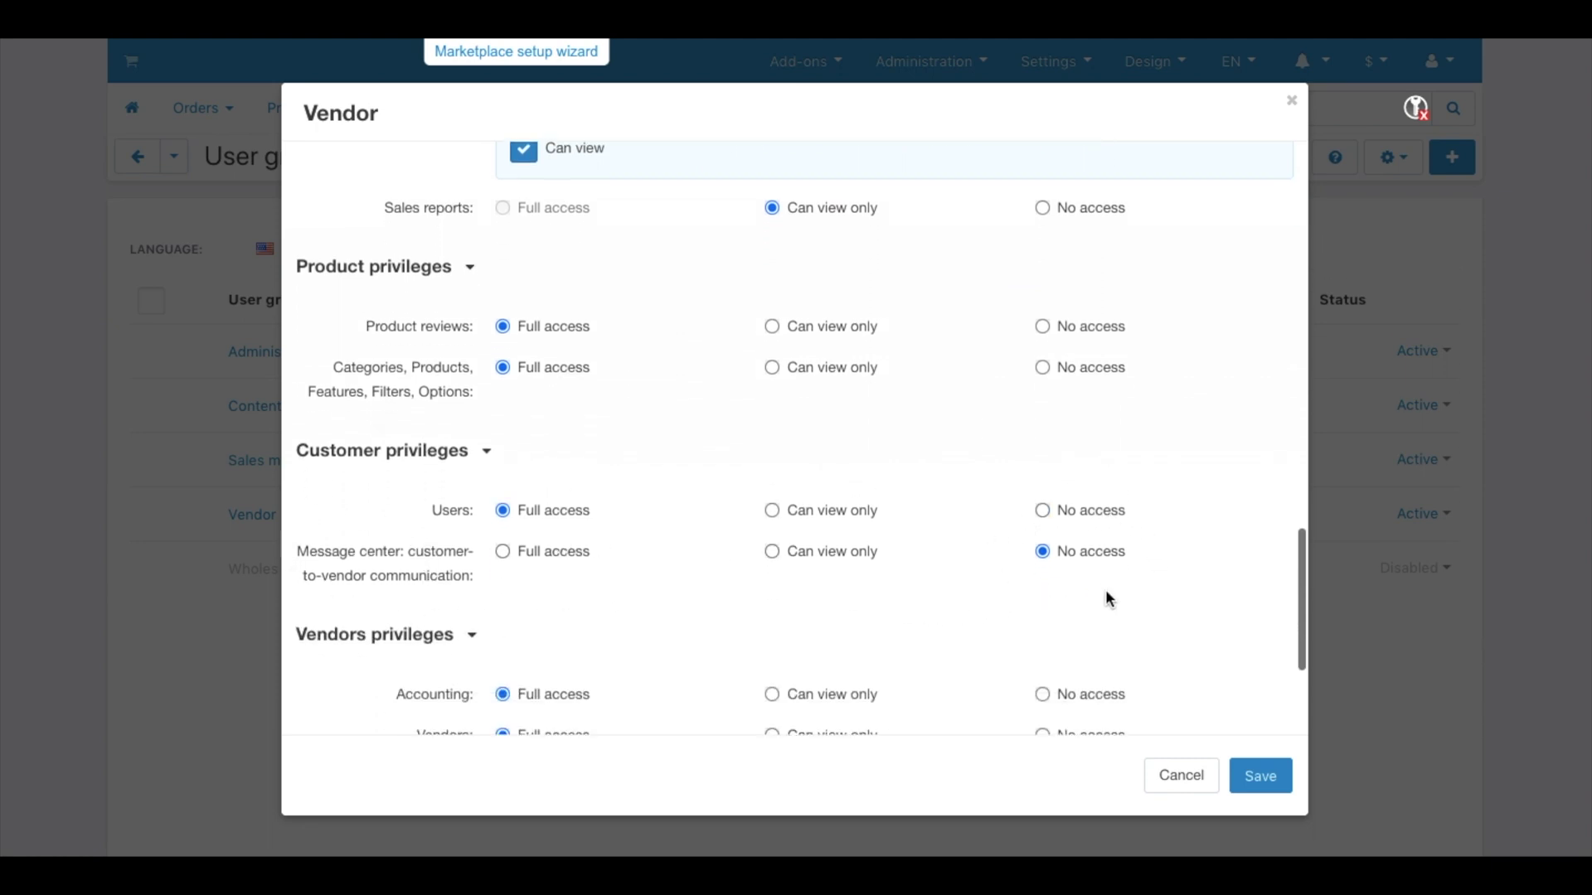
scroll(1106, 595, "up", 20)
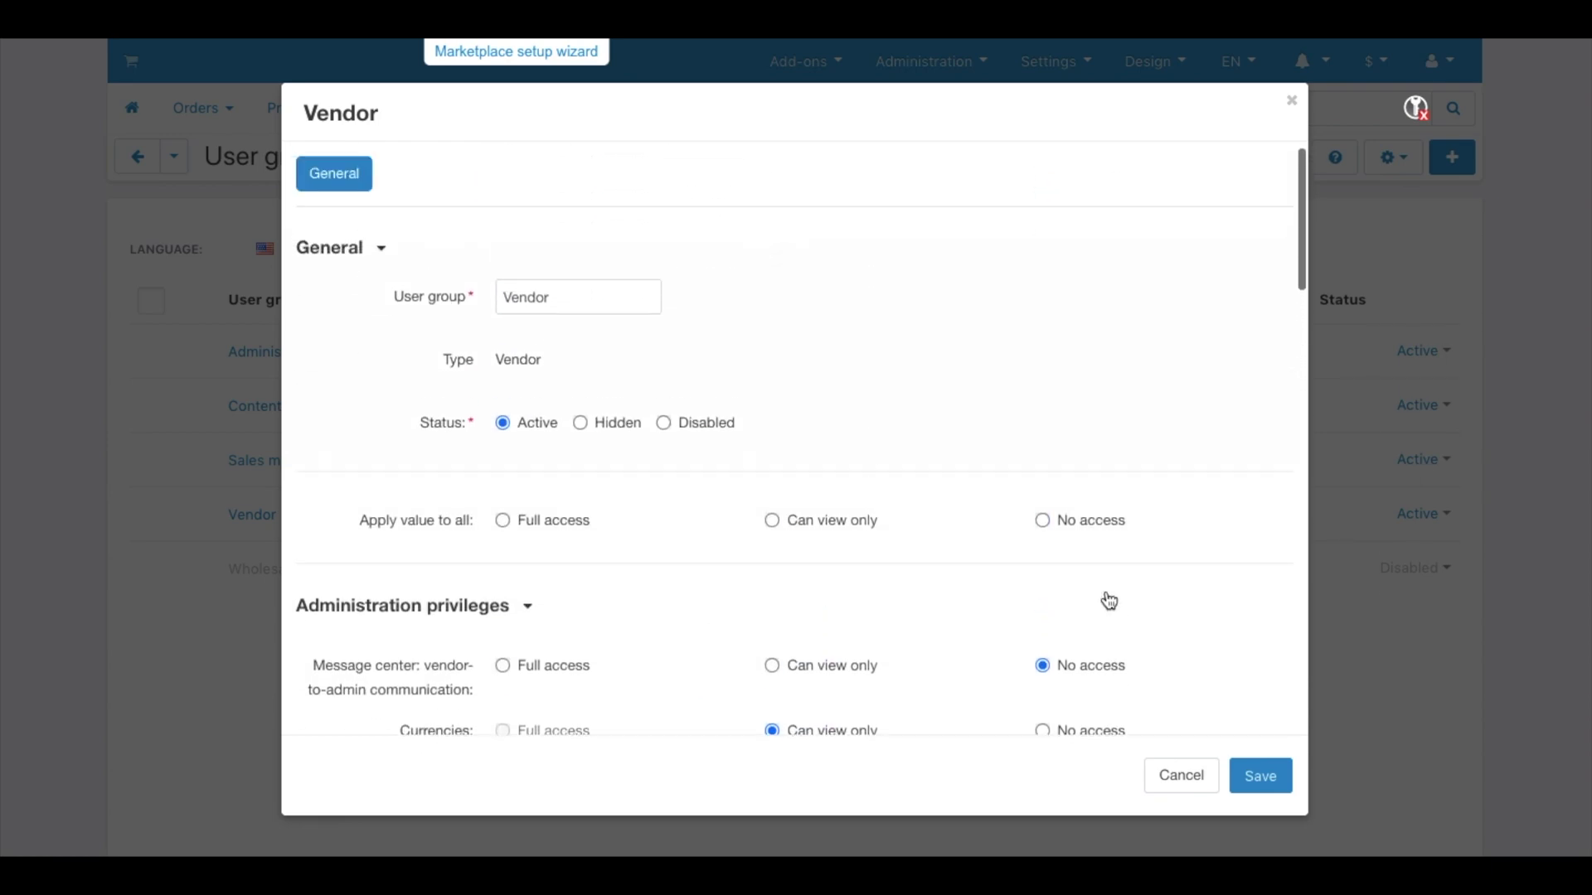
scroll(1109, 600, "down", 2)
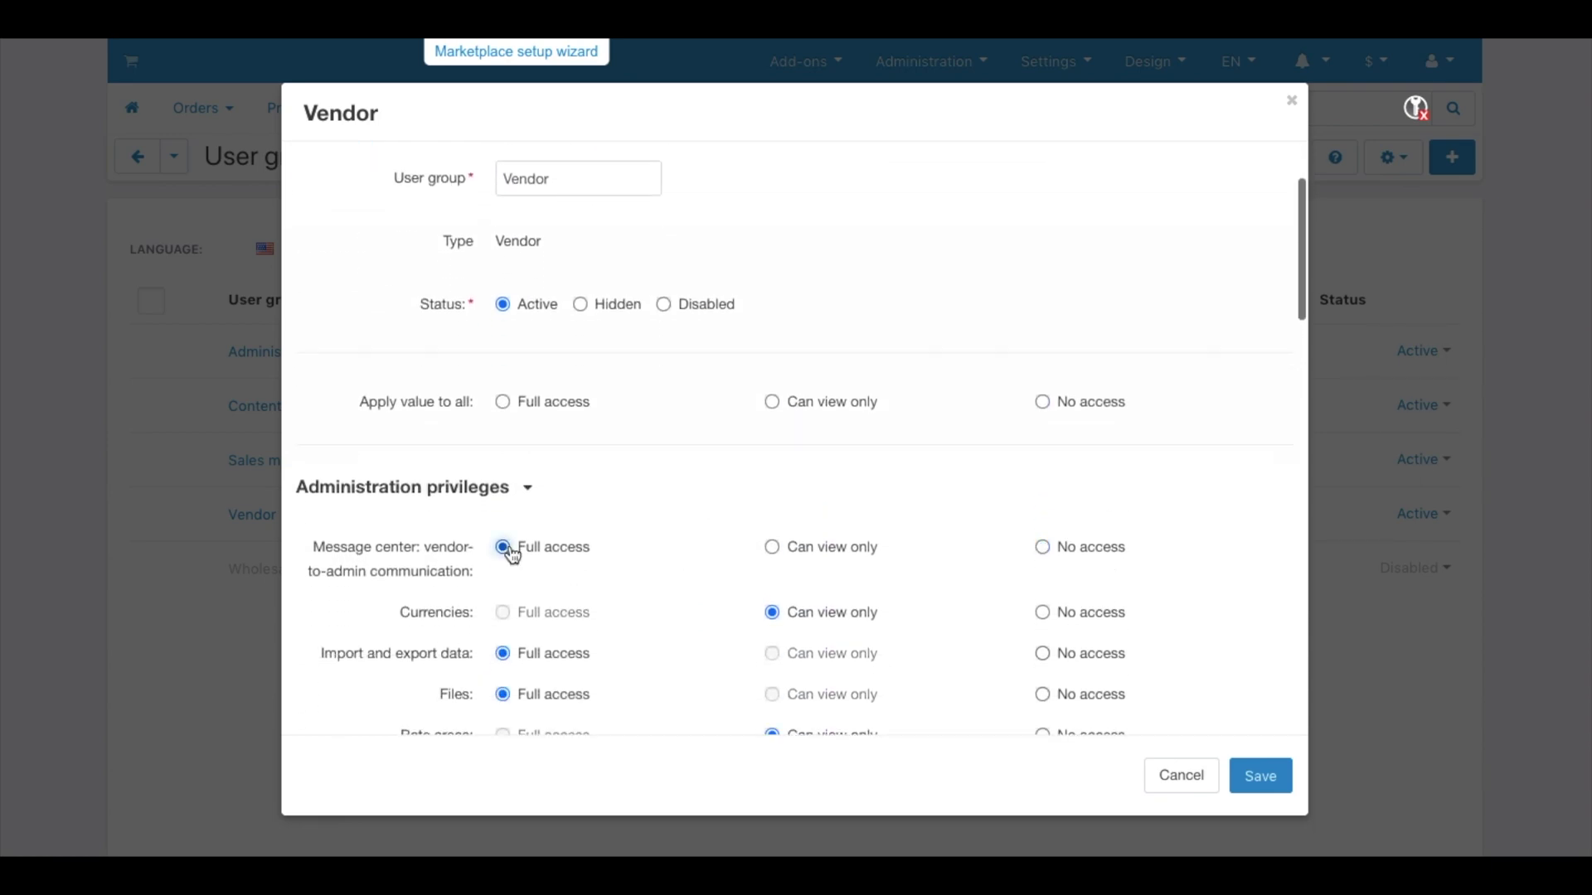
scroll(509, 549, "down", 15)
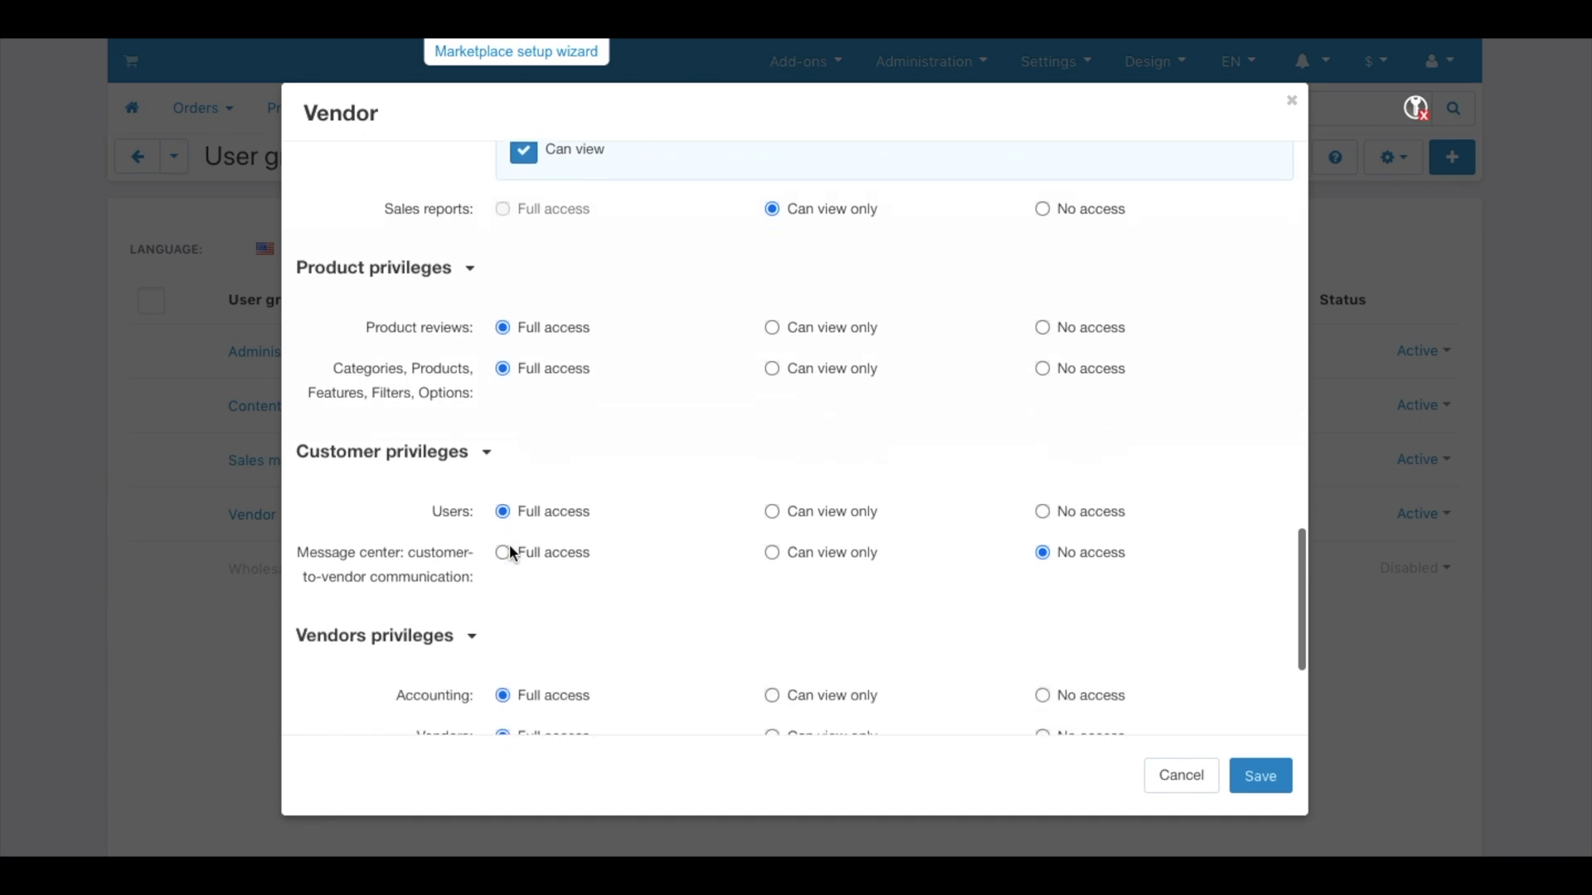
left_click(503, 527)
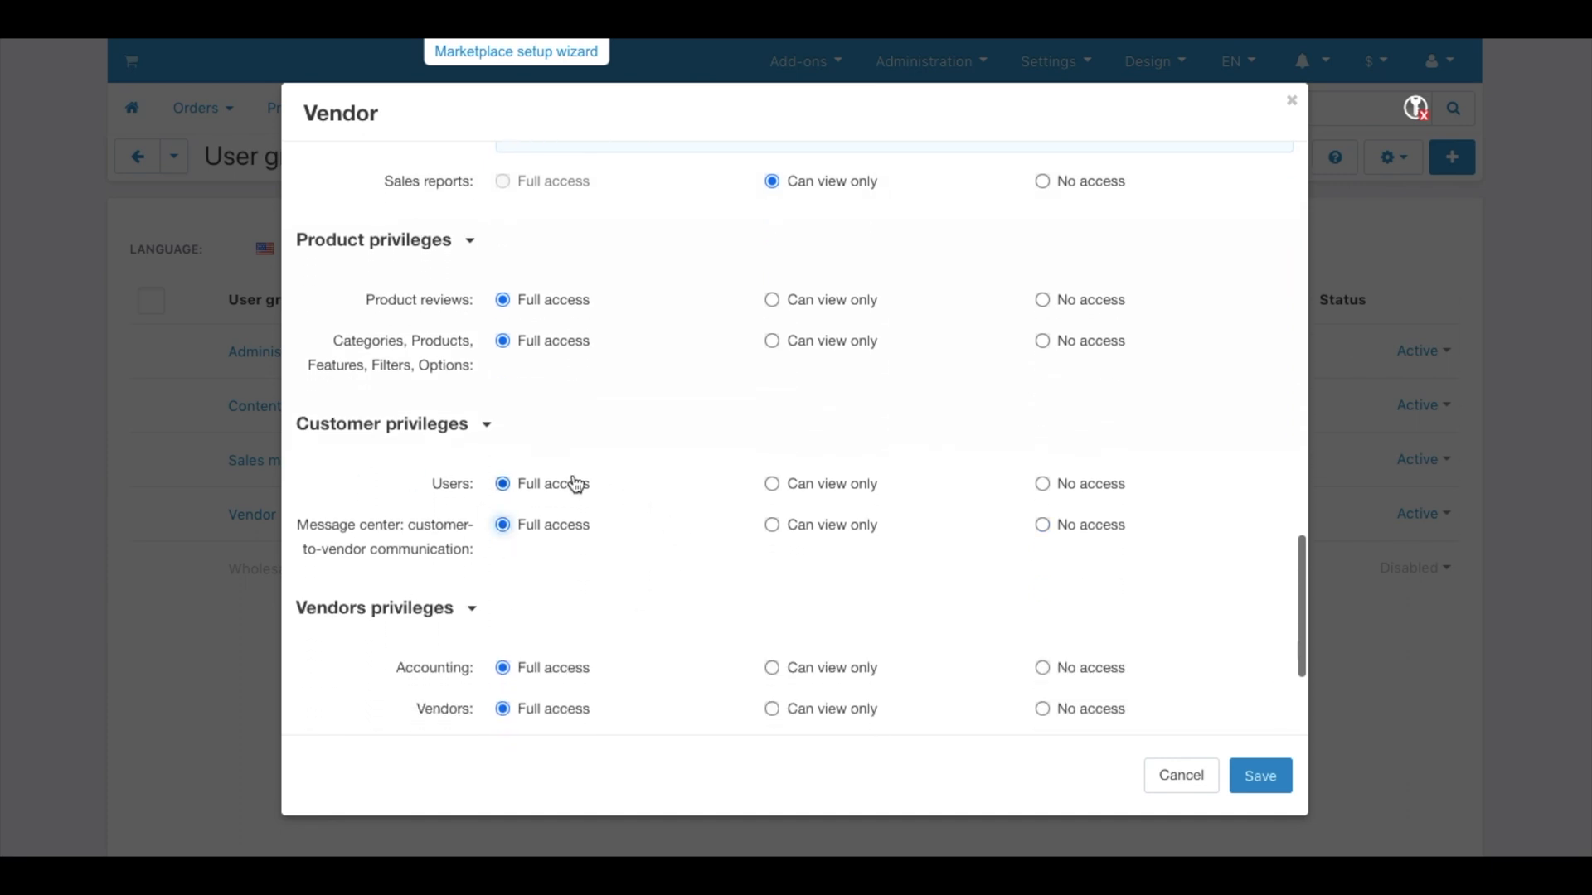
left_click(1261, 781)
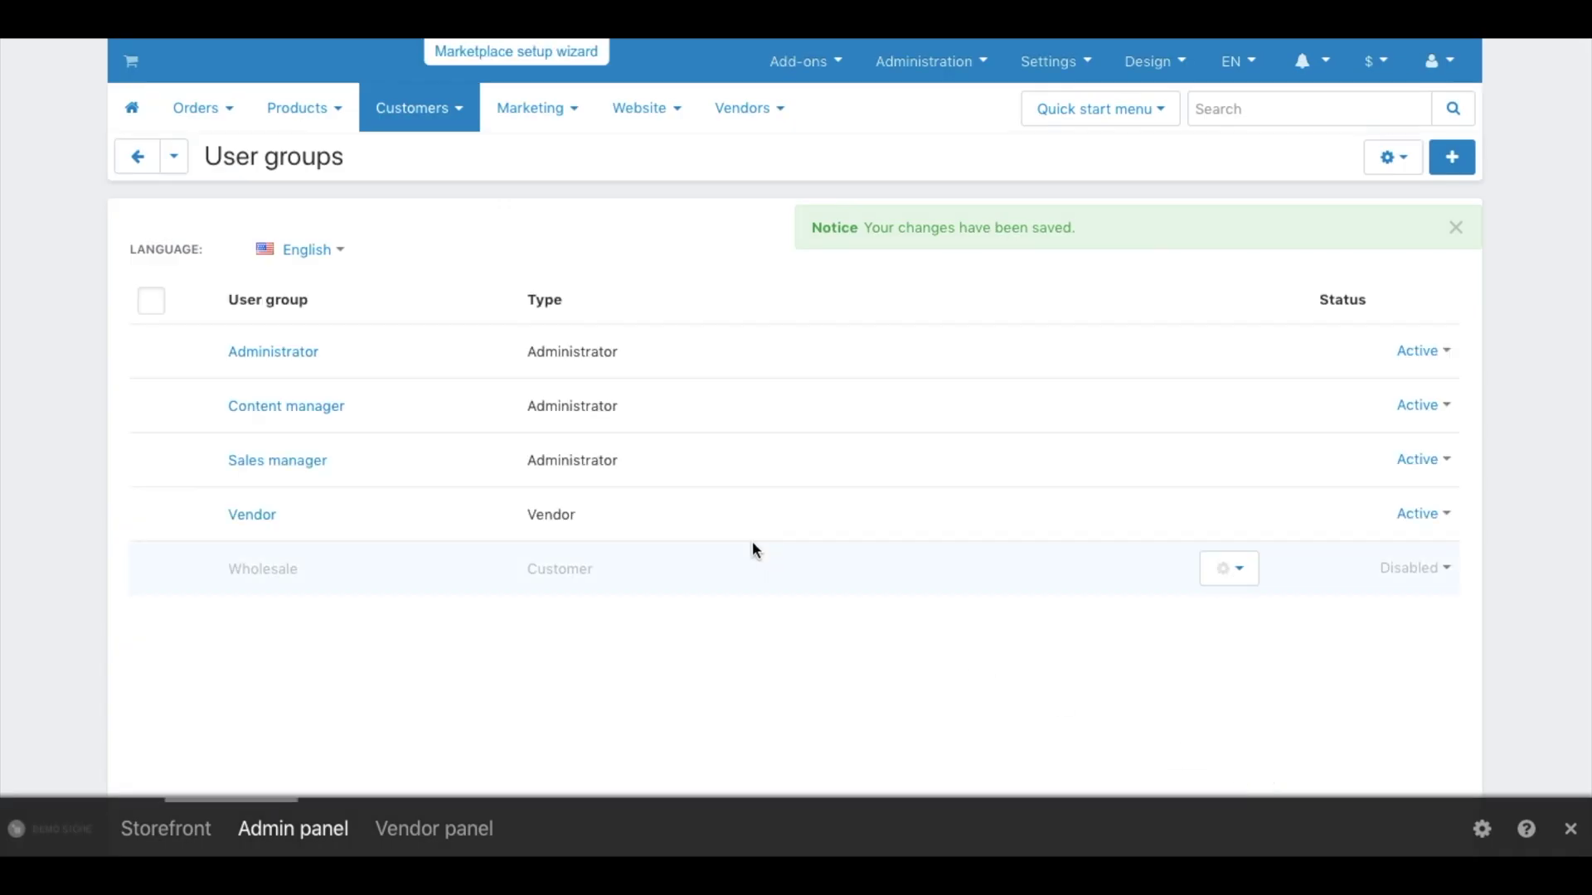
In the vendor panel, expand Message center to show Customer and Admin communication
left_click(460, 831)
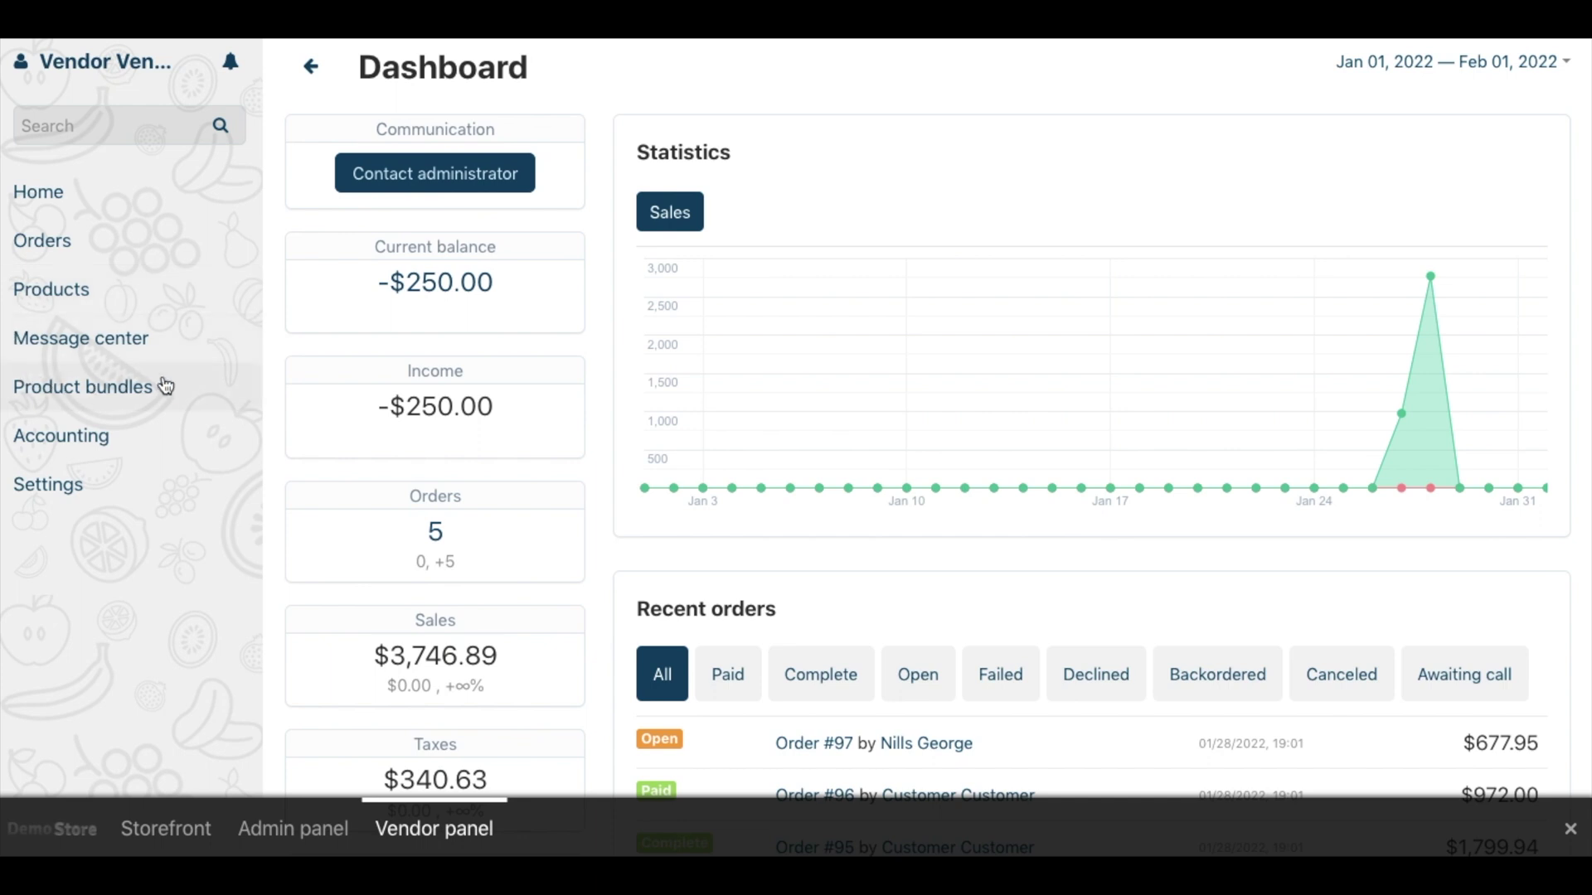
left_click(114, 340)
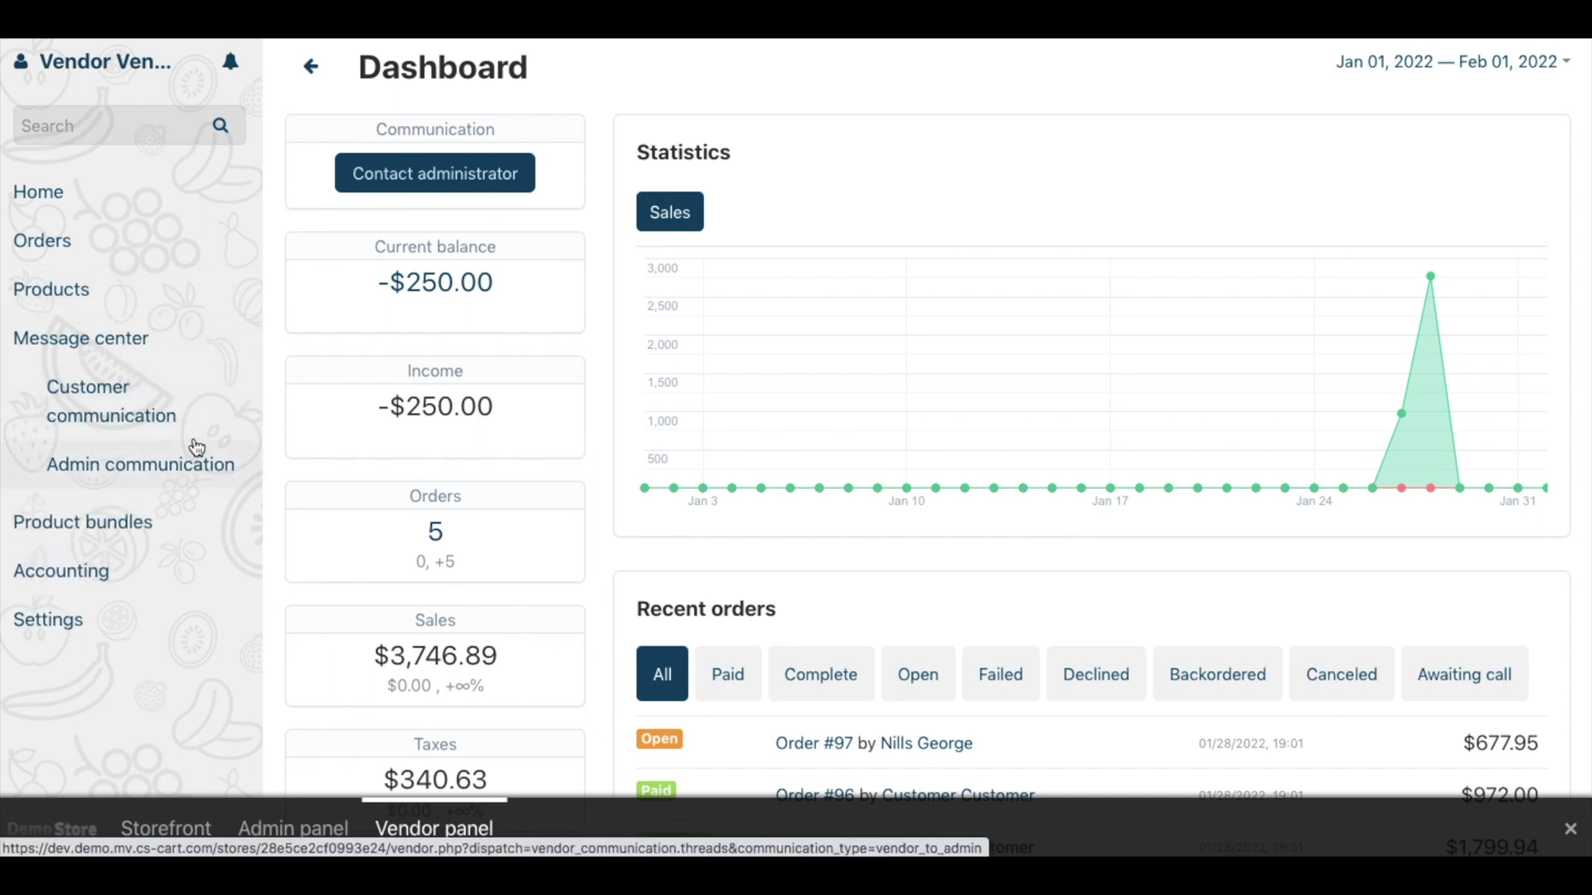